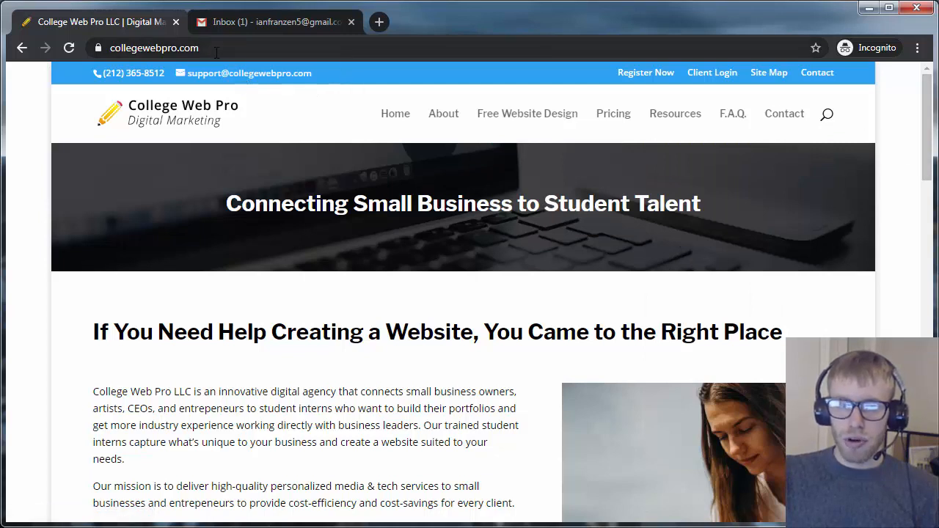
Sign in to the College Web Pro client area with the saved login email and password
{"action": "left_click", "coordinate": [721, 77]}
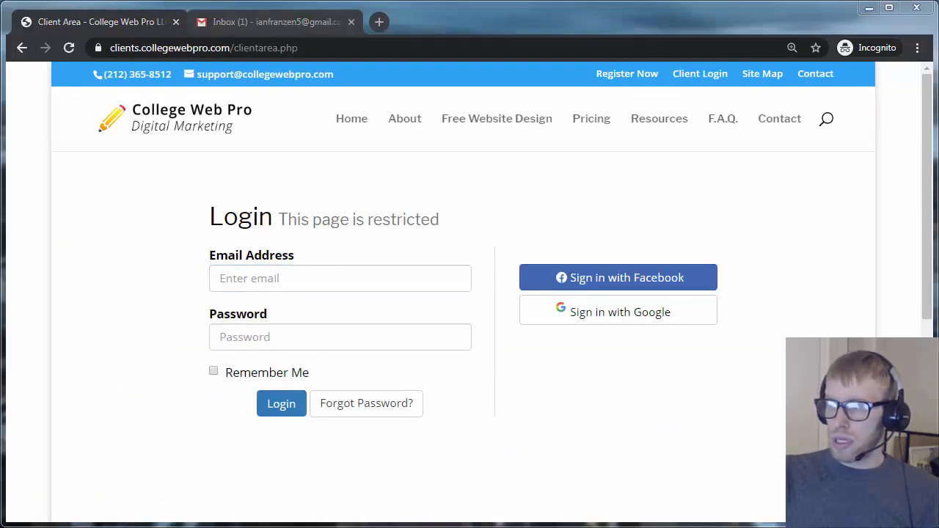
{"action": "left_click", "coordinate": [335, 278]}
{"action": "key", "text": "ctrl+v"}
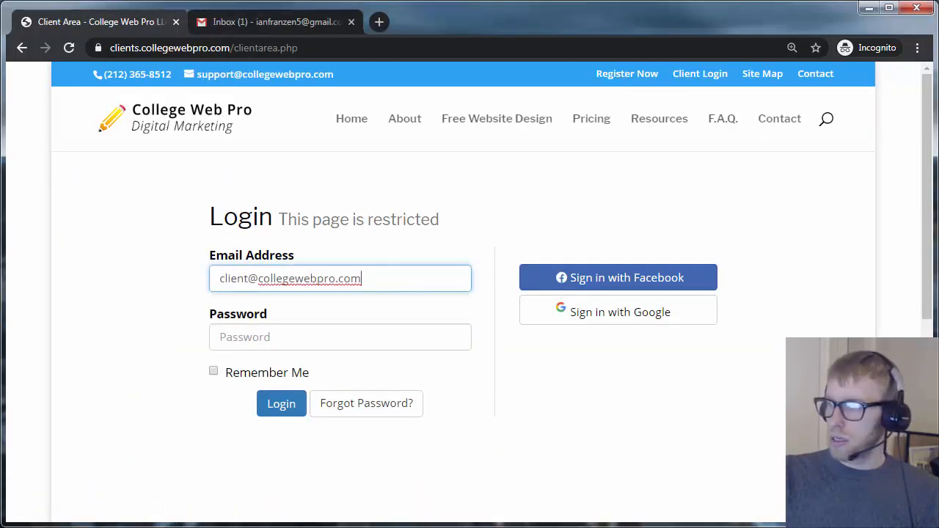
{"action": "left_click", "coordinate": [315, 337]}
{"action": "key", "text": "ctrl+v"}
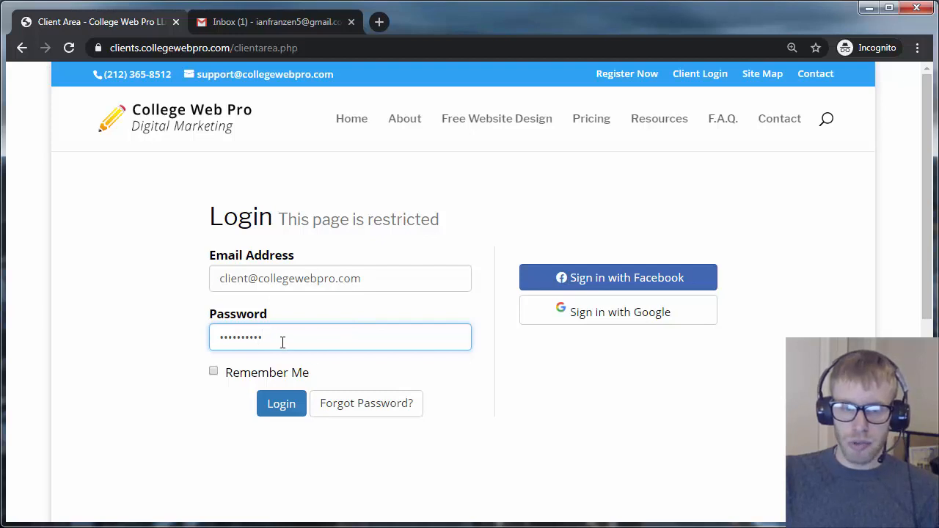
{"action": "left_click", "coordinate": [279, 400]}
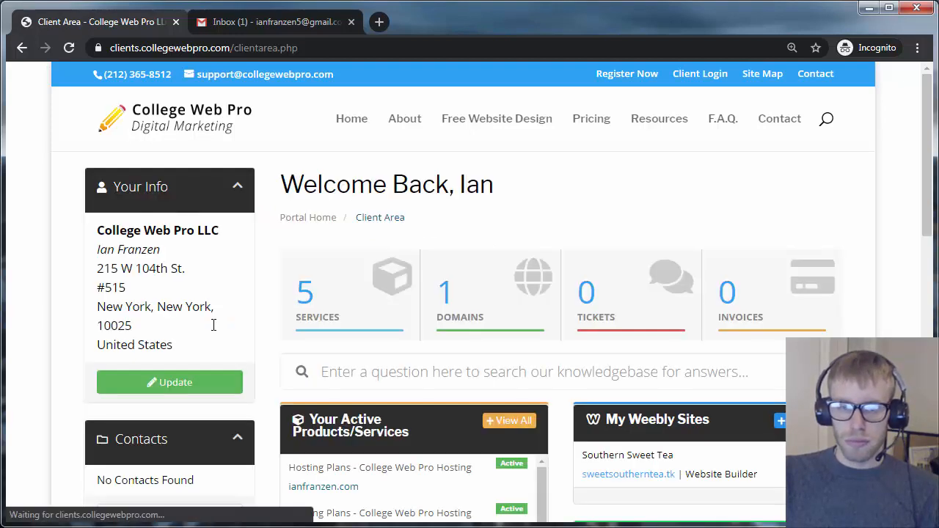
Open Services and the ianfranzen.com College Web Pro Hosting details, selecting the domain name
{"action": "scroll", "coordinate": [212, 331], "scroll_direction": "down", "scroll_amount": 2}
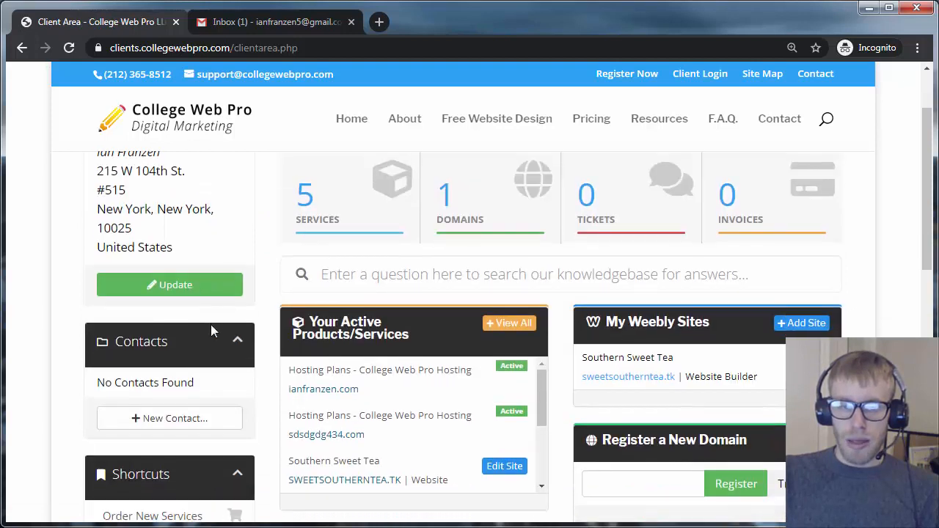
{"action": "scroll", "coordinate": [210, 325], "scroll_direction": "up", "scroll_amount": 2}
{"action": "left_click", "coordinate": [389, 308]}
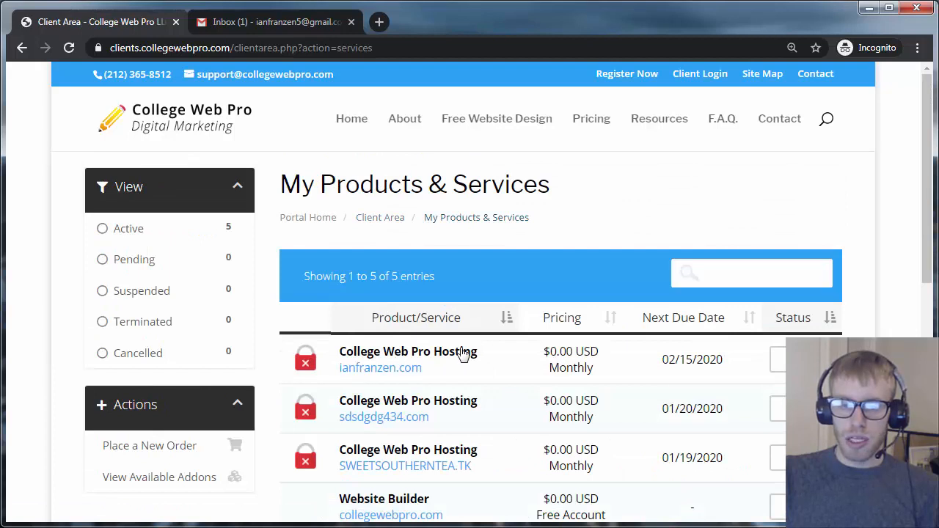
{"action": "left_click", "coordinate": [457, 357]}
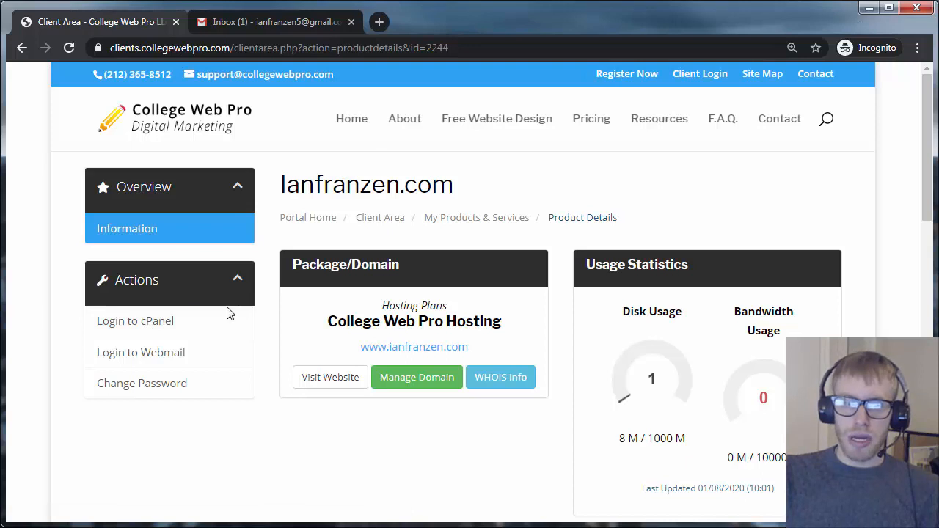
{"action": "left_click_drag", "start_coordinate": [482, 353], "coordinate": [393, 357]}
Abandon the typed ianfranzen.com/cpanel address and use Login to cPanel under Actions instead
{"action": "key", "text": "ctrl+c"}
{"action": "left_click", "coordinate": [291, 44]}
{"action": "key", "text": "ctrl+v"}
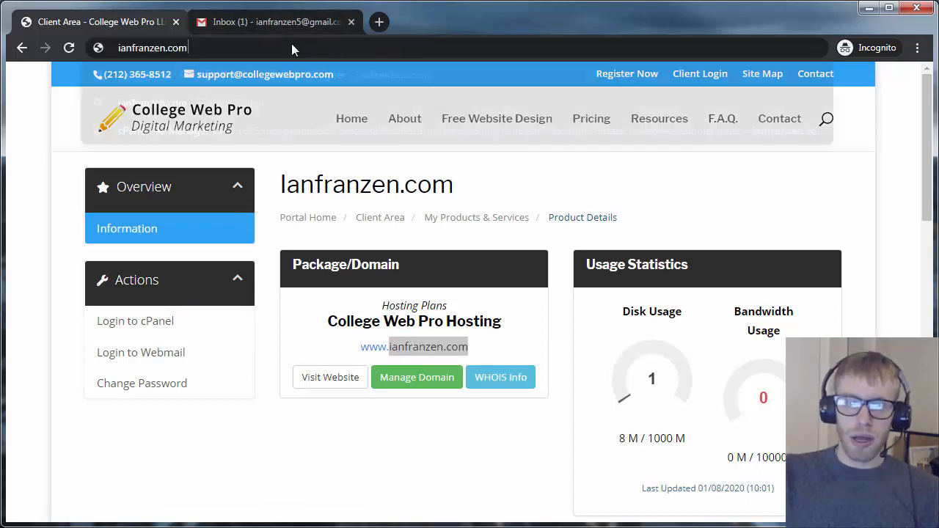
{"action": "type", "text": "/cpanel"}
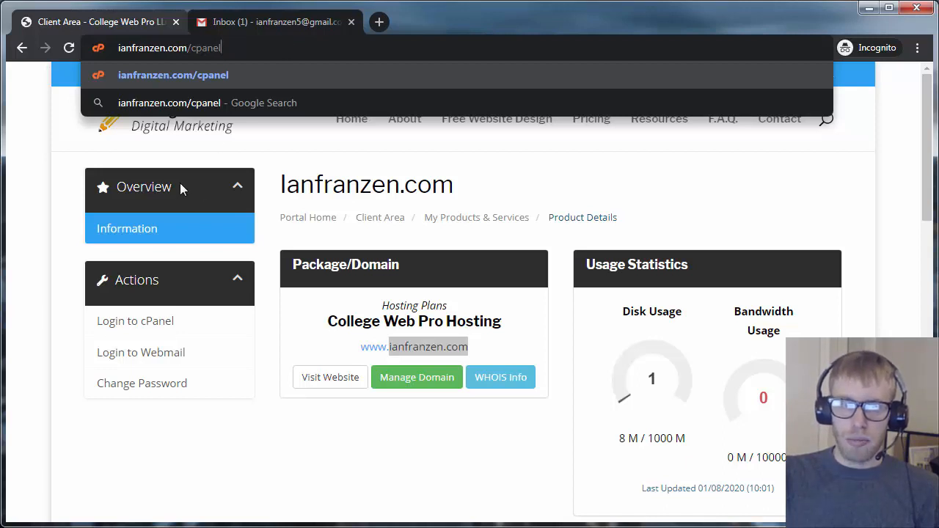
{"action": "left_click", "coordinate": [194, 456]}
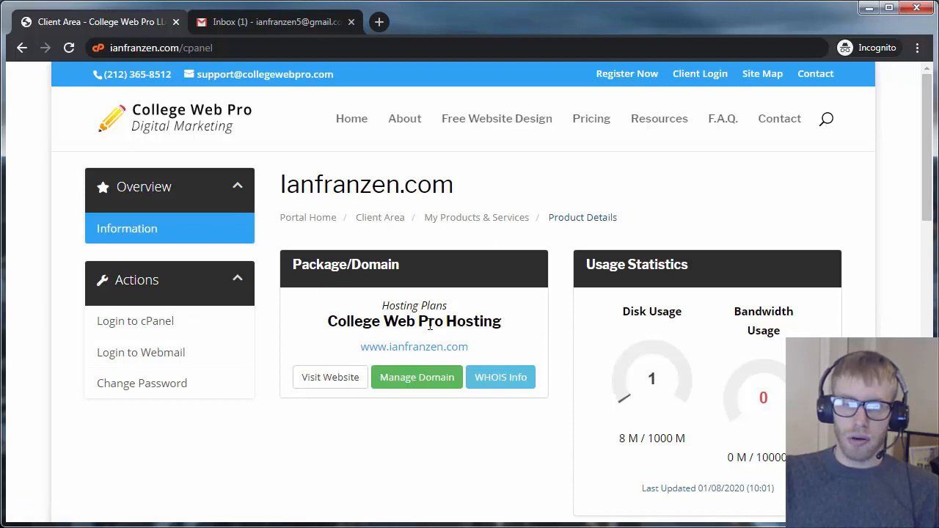
{"action": "left_click", "coordinate": [174, 330]}
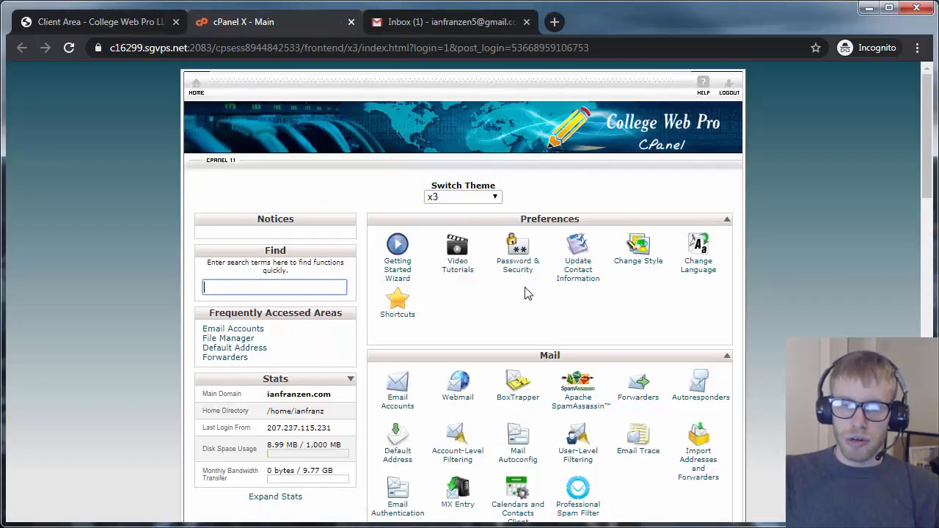
In Email Accounts, start a new ianfranzen.com account and enter its mailbox name
{"action": "scroll", "coordinate": [528, 295], "scroll_direction": "down", "scroll_amount": 2}
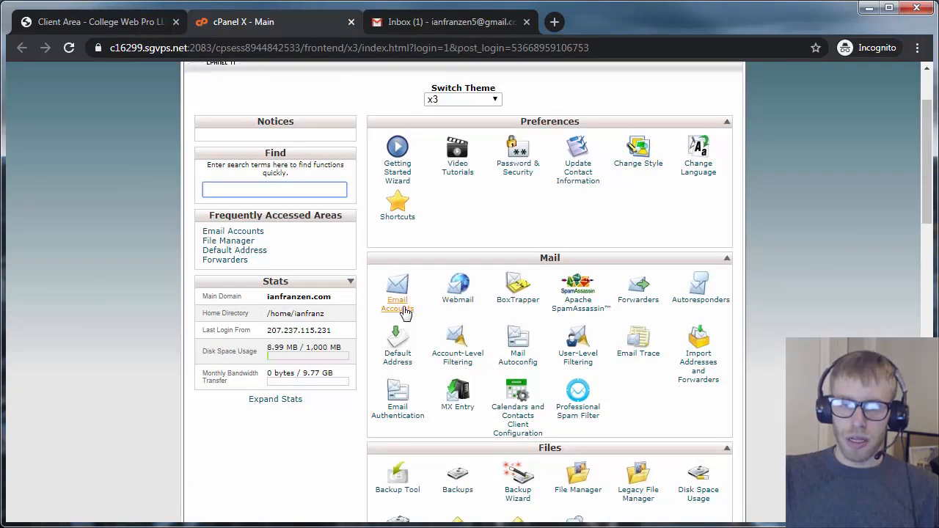
{"action": "left_click", "coordinate": [402, 308]}
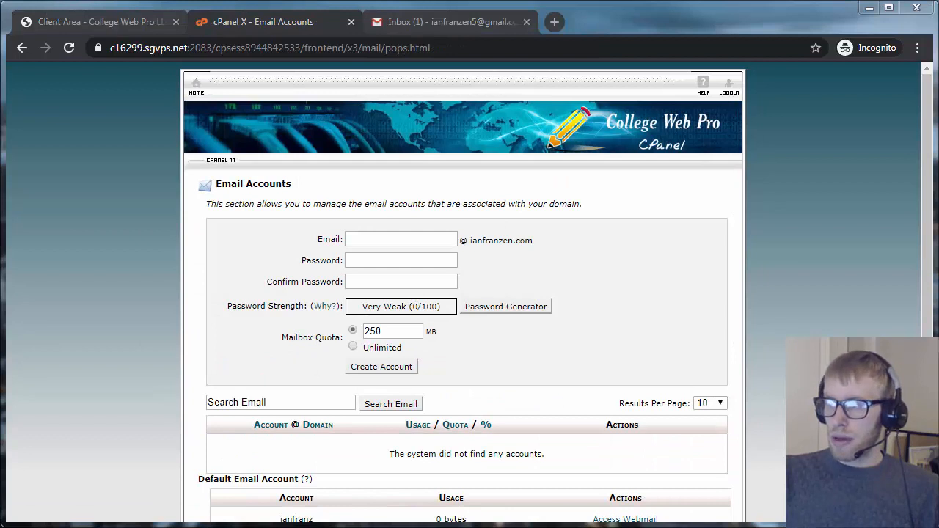
{"action": "left_click", "coordinate": [435, 236]}
{"action": "key", "text": "Tab"}
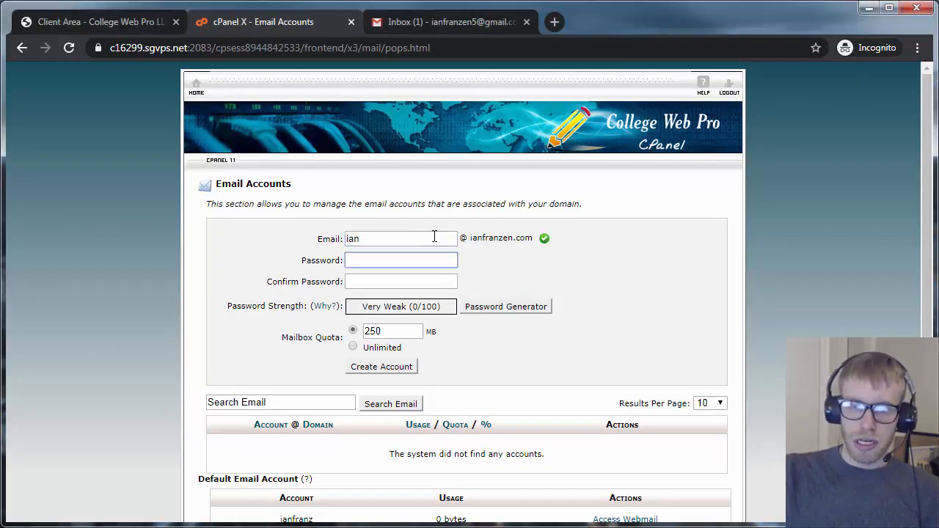
{"action": "scroll", "coordinate": [440, 231], "scroll_direction": "down", "scroll_amount": 2}
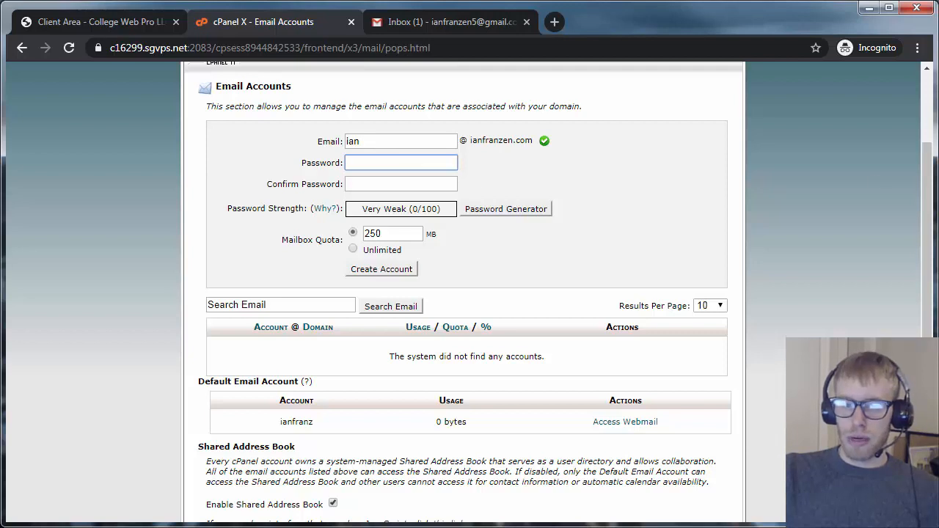
Enter and confirm the mailbox password, choose Unlimited quota, create the account, and go home
{"action": "left_click", "coordinate": [398, 163]}
{"action": "key", "text": "ctrl+v"}
{"action": "left_click", "coordinate": [409, 188]}
{"action": "key", "text": "ctrl+v"}
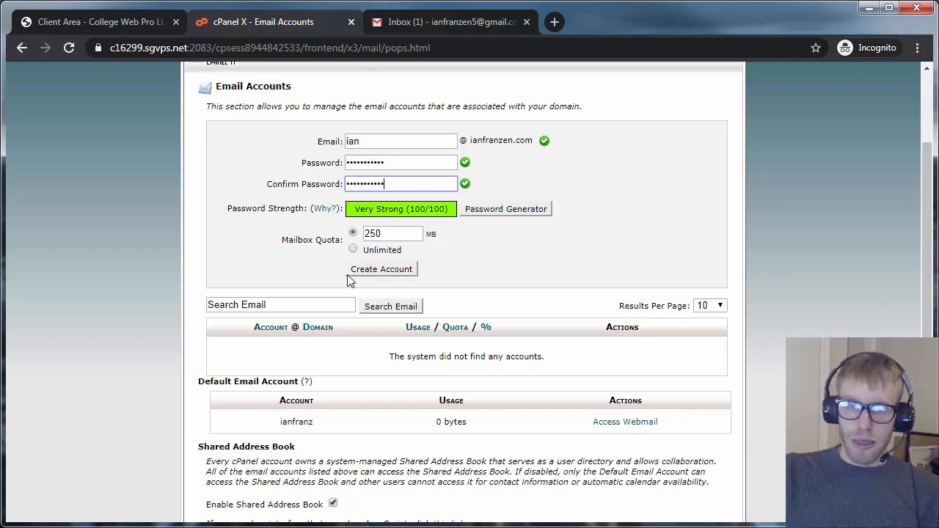
{"action": "left_click", "coordinate": [352, 251]}
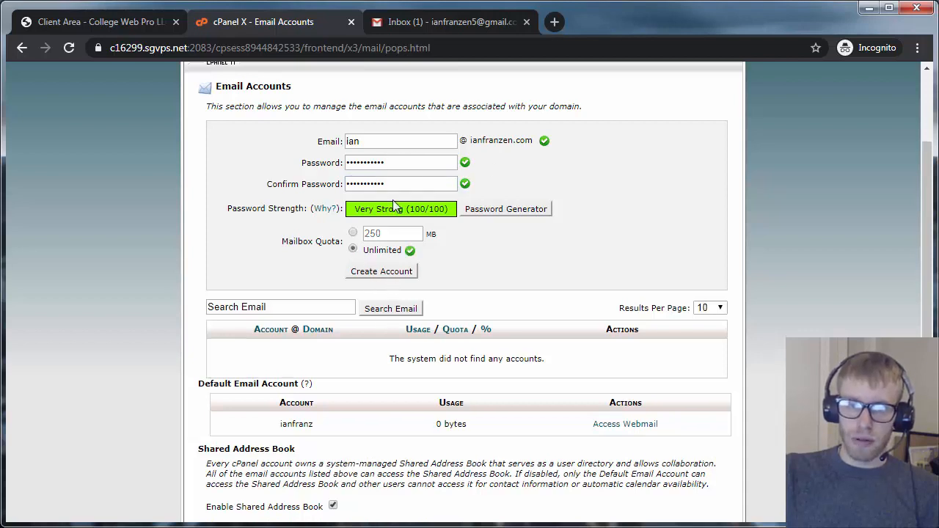
{"action": "left_click", "coordinate": [376, 273]}
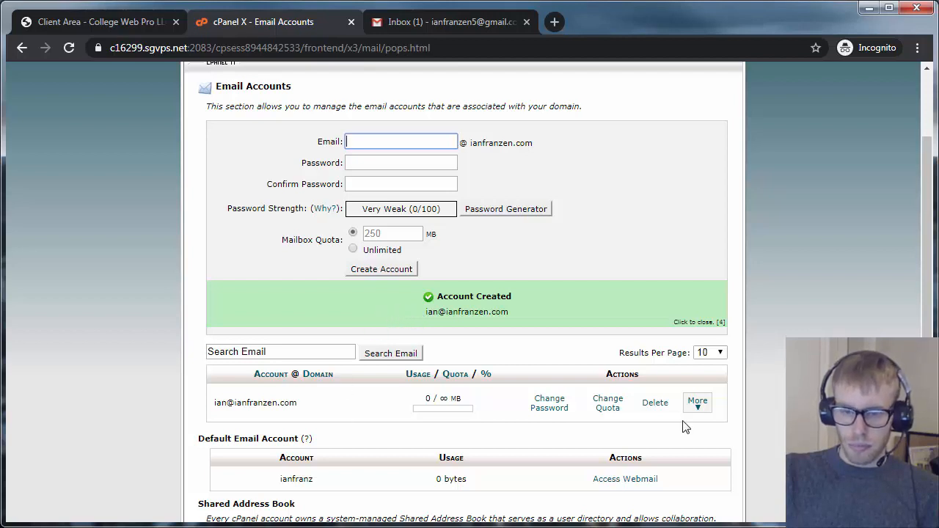
{"action": "scroll", "coordinate": [220, 125], "scroll_direction": "up", "scroll_amount": 2}
{"action": "left_click", "coordinate": [197, 87]}
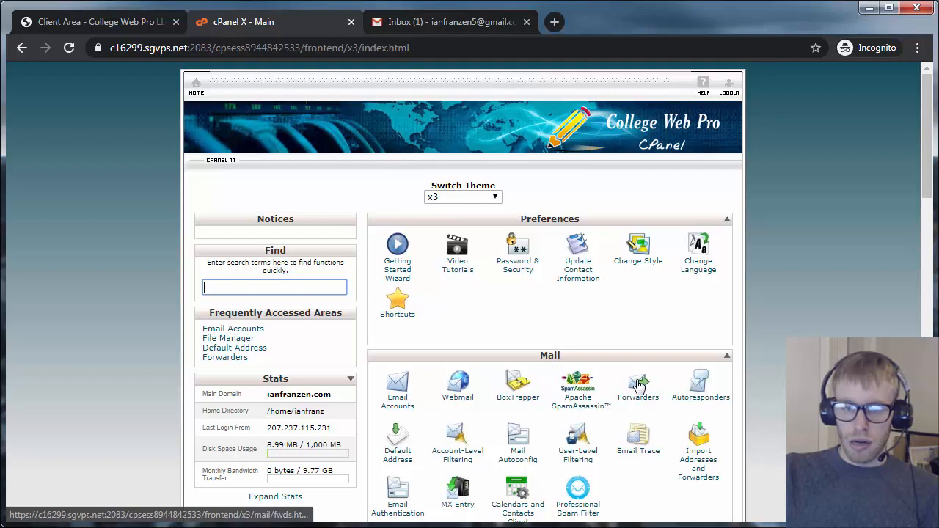
Delete the existing forwarder to a Gmail account from the Forwarders list
{"action": "left_click", "coordinate": [638, 385]}
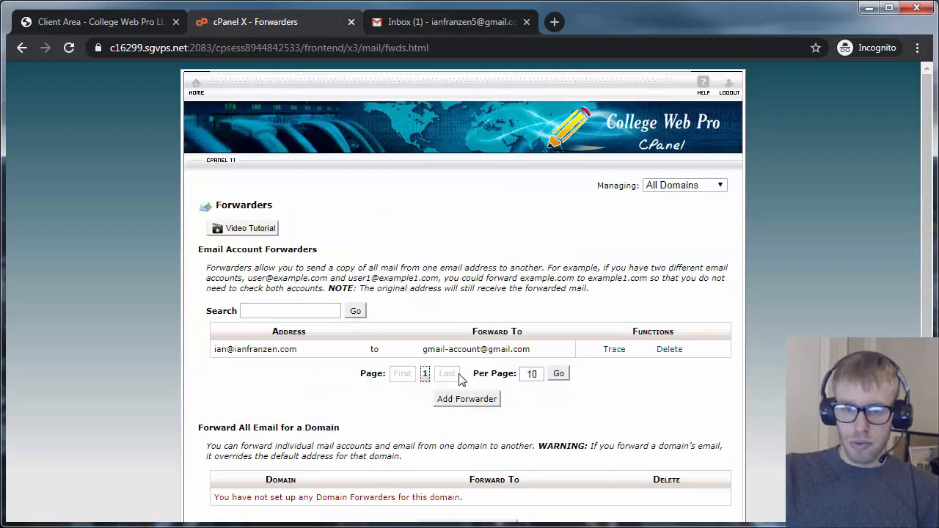
{"action": "left_click", "coordinate": [668, 357]}
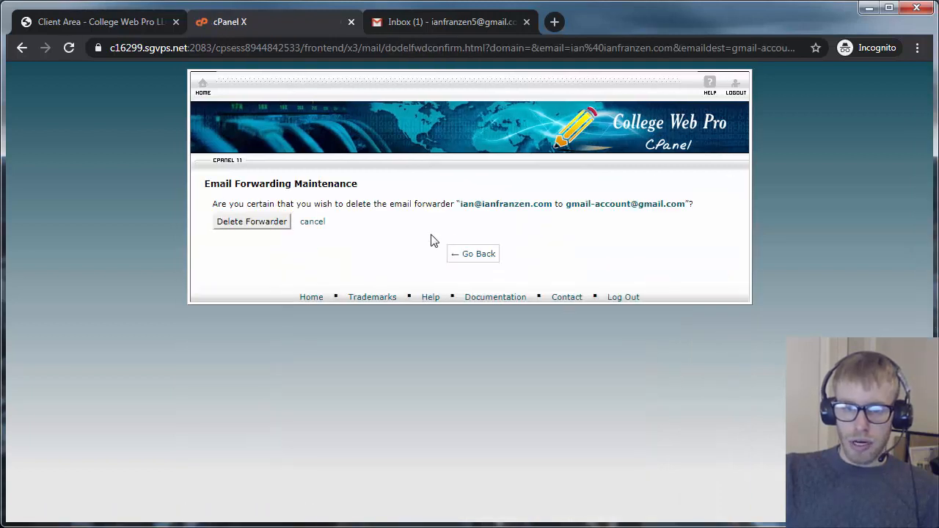
{"action": "left_click", "coordinate": [254, 220]}
{"action": "left_click", "coordinate": [487, 240]}
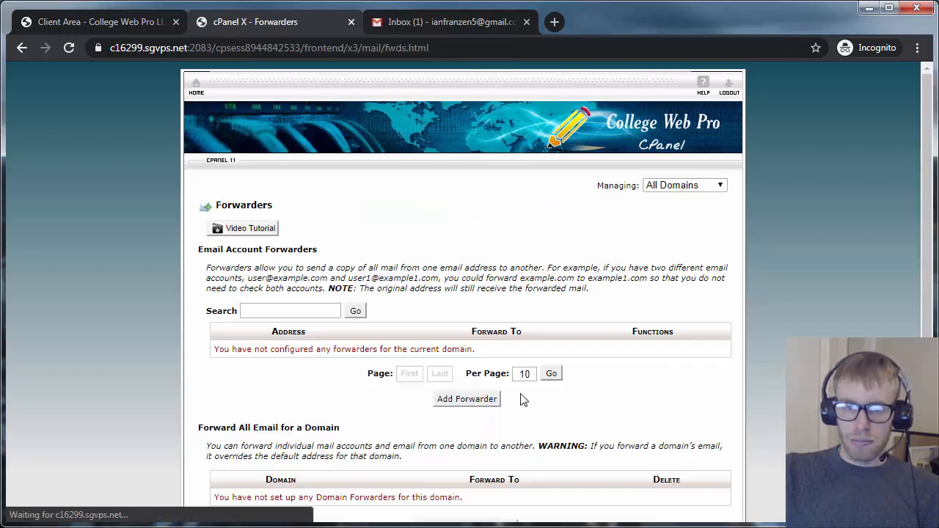
Add a forwarder sending the domain mailbox's mail to the owner's Gmail address
{"action": "left_click", "coordinate": [469, 406]}
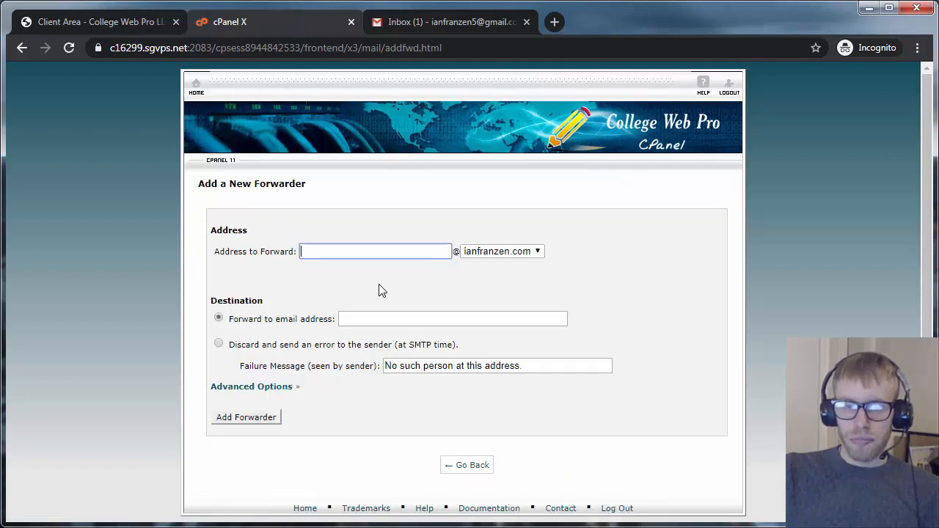
{"action": "key", "text": "Tab"}
{"action": "key", "text": "Tab"}
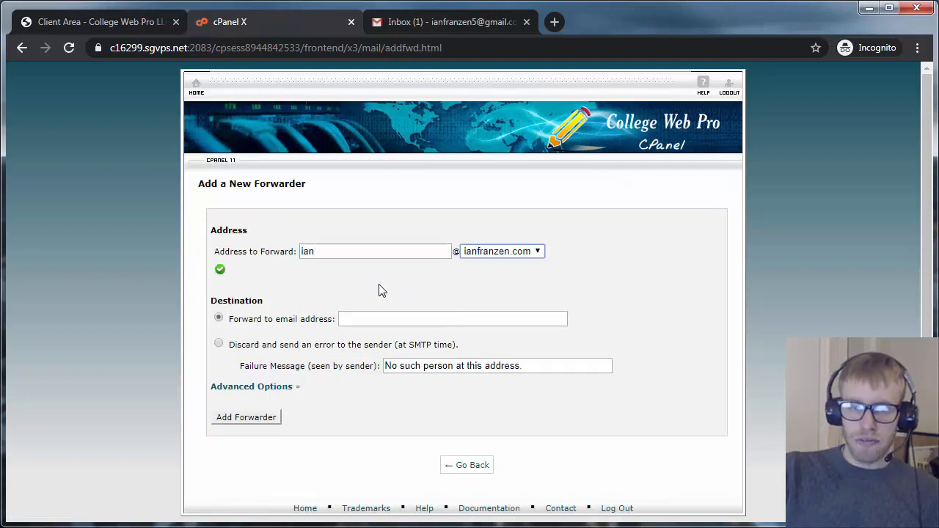
{"action": "key", "text": "Tab"}
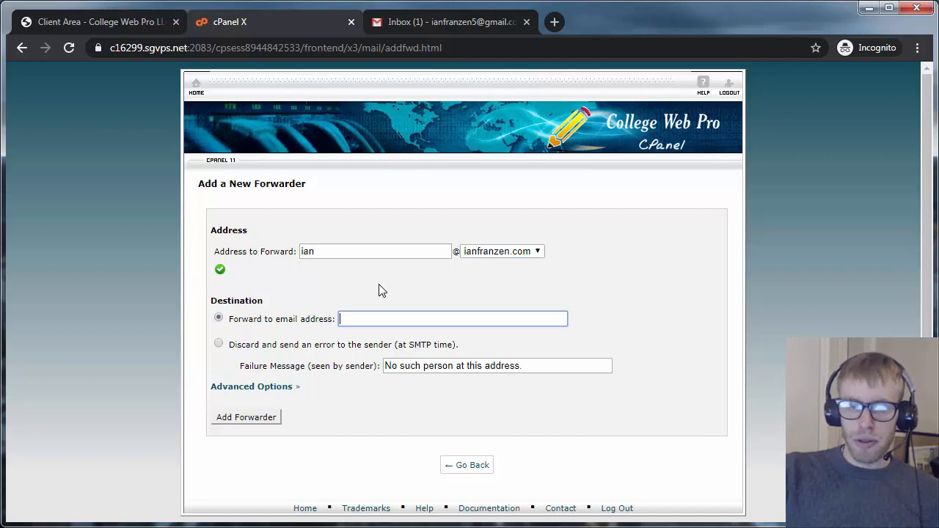
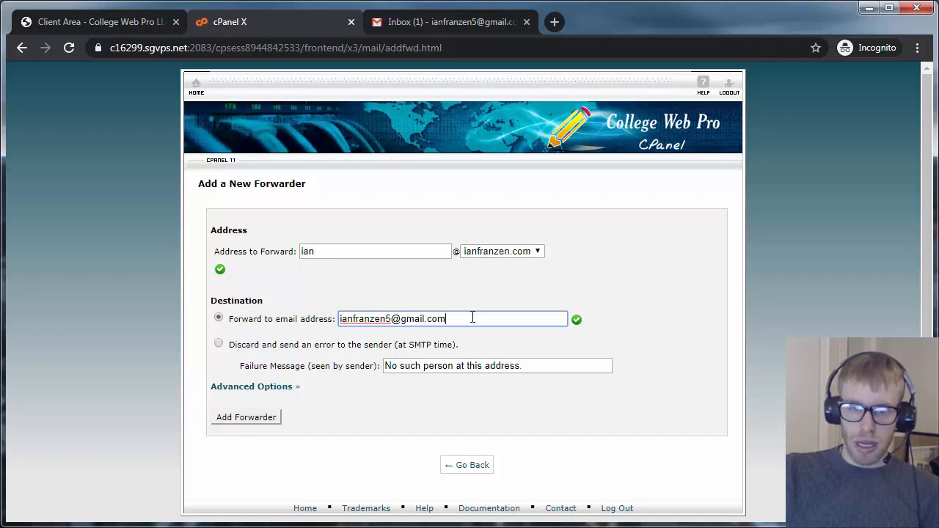
{"action": "left_click", "coordinate": [265, 418]}
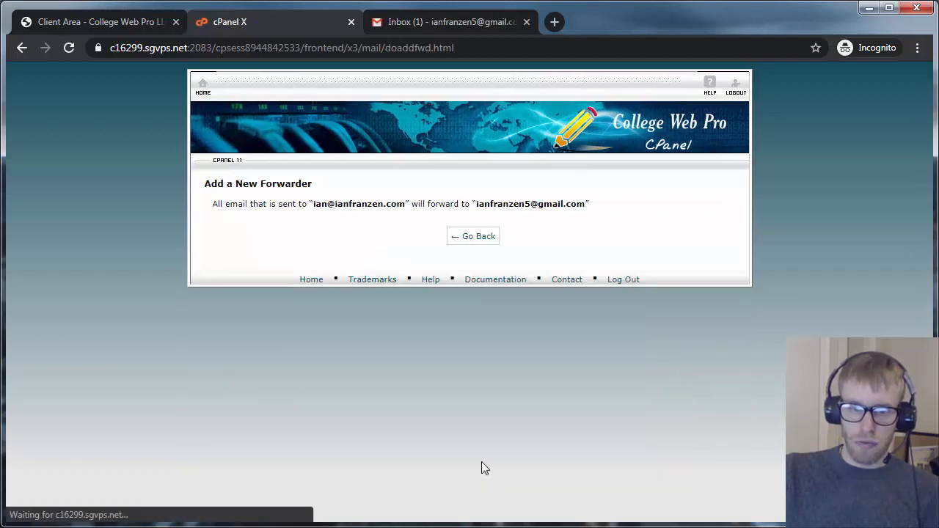
{"action": "left_click", "coordinate": [203, 86]}
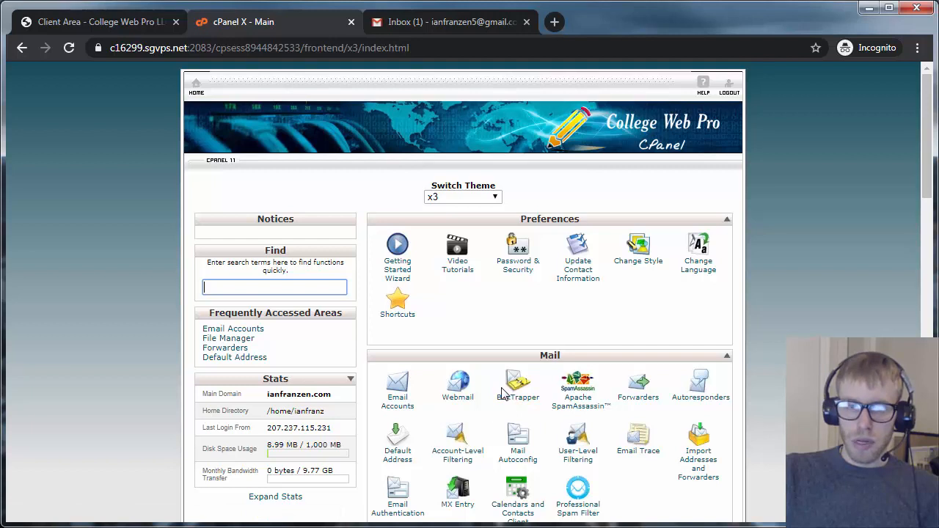
Show the domain mailbox's Configure Email Client manual settings, then move to the Gmail tab
{"action": "left_click", "coordinate": [406, 412]}
{"action": "scroll", "coordinate": [655, 340], "scroll_direction": "down", "scroll_amount": 2}
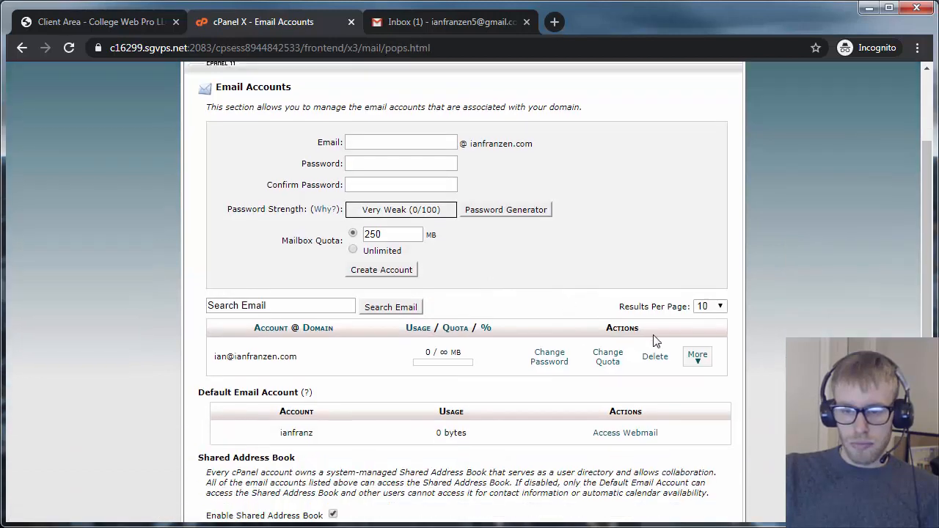
{"action": "left_click", "coordinate": [697, 356]}
{"action": "left_click", "coordinate": [741, 404]}
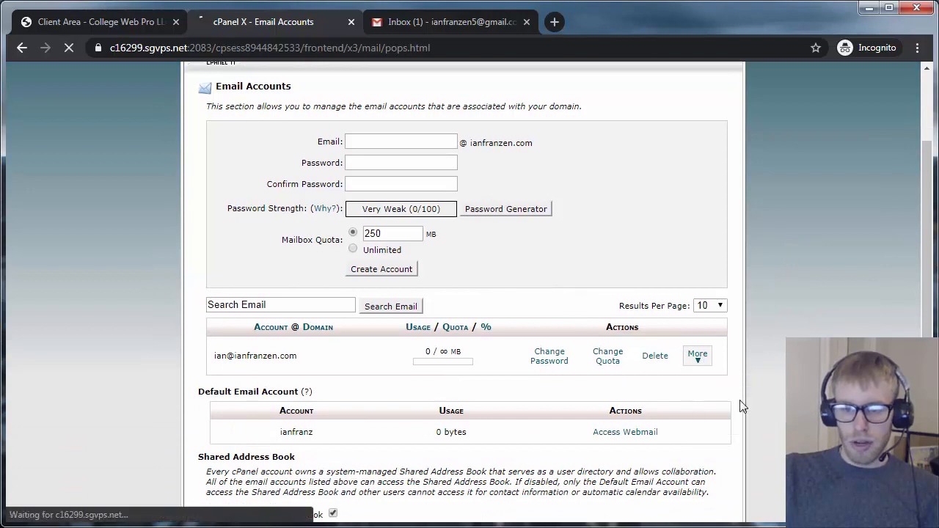
{"action": "scroll", "coordinate": [640, 364], "scroll_direction": "down", "scroll_amount": 5}
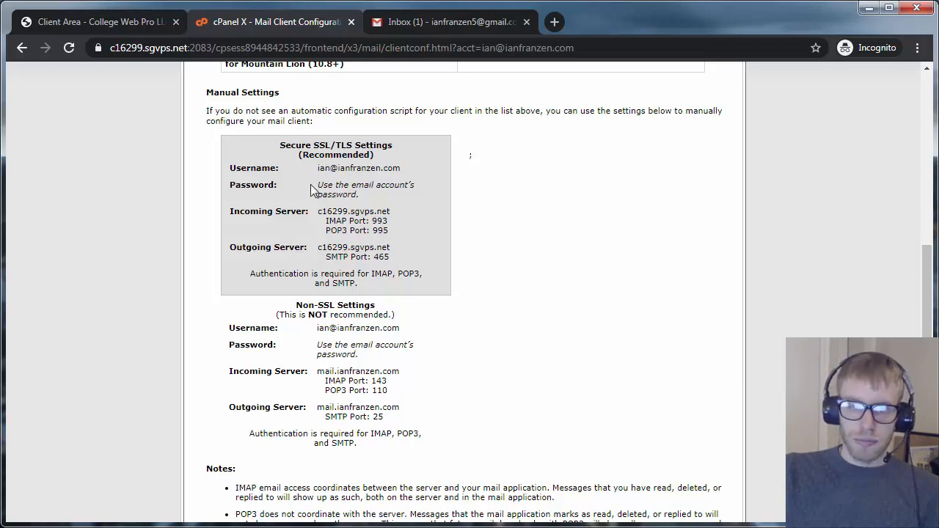
{"action": "left_click", "coordinate": [434, 24]}
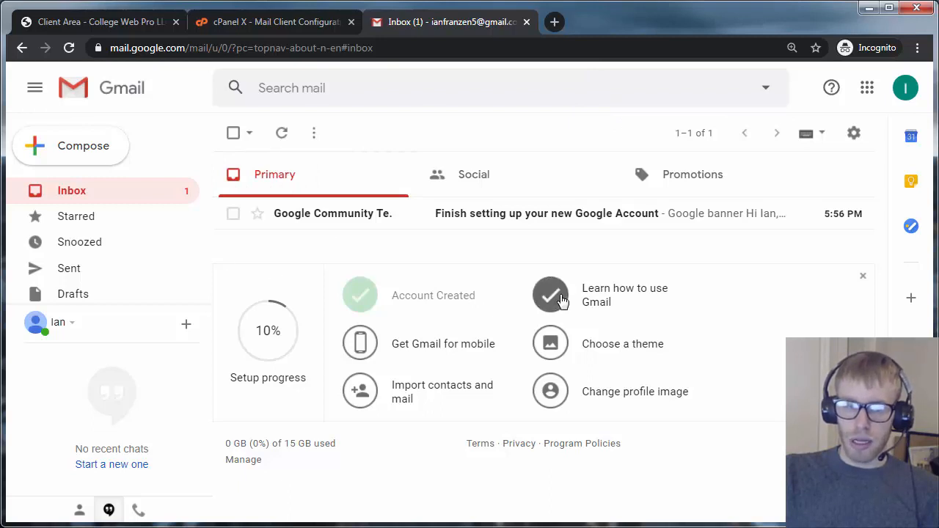
Dismiss the setup notices and save Inbox settings with Social and Promotions categories unchecked
{"action": "left_click", "coordinate": [862, 280]}
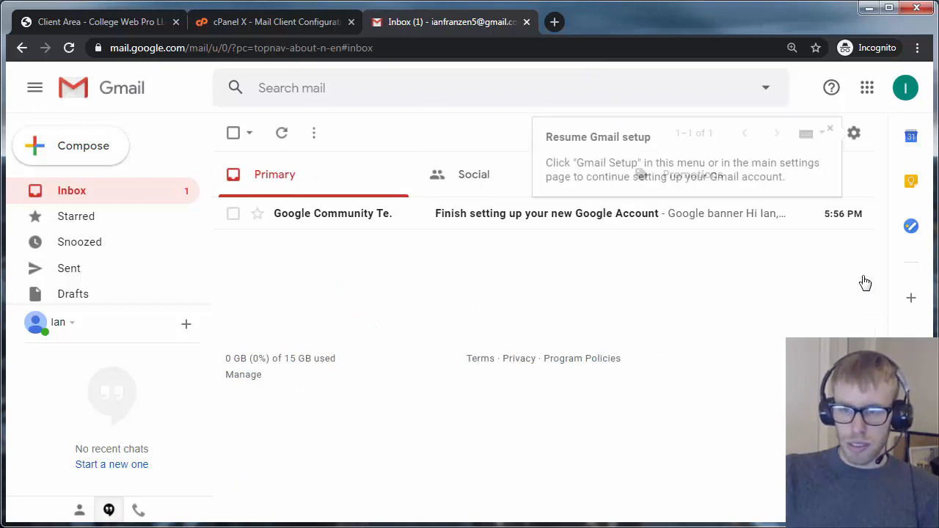
{"action": "left_click", "coordinate": [831, 127]}
{"action": "left_click", "coordinate": [853, 134]}
{"action": "left_click", "coordinate": [781, 231]}
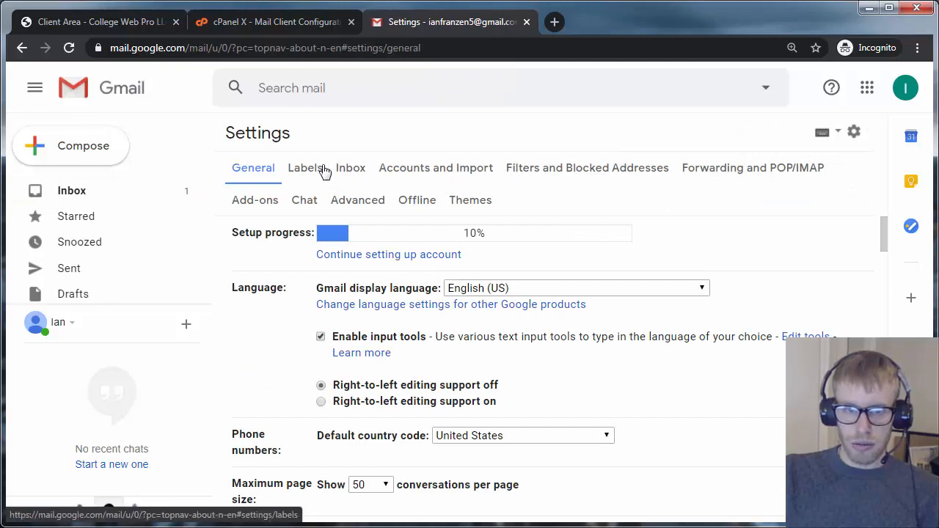
{"action": "left_click", "coordinate": [306, 169]}
{"action": "left_click", "coordinate": [352, 179]}
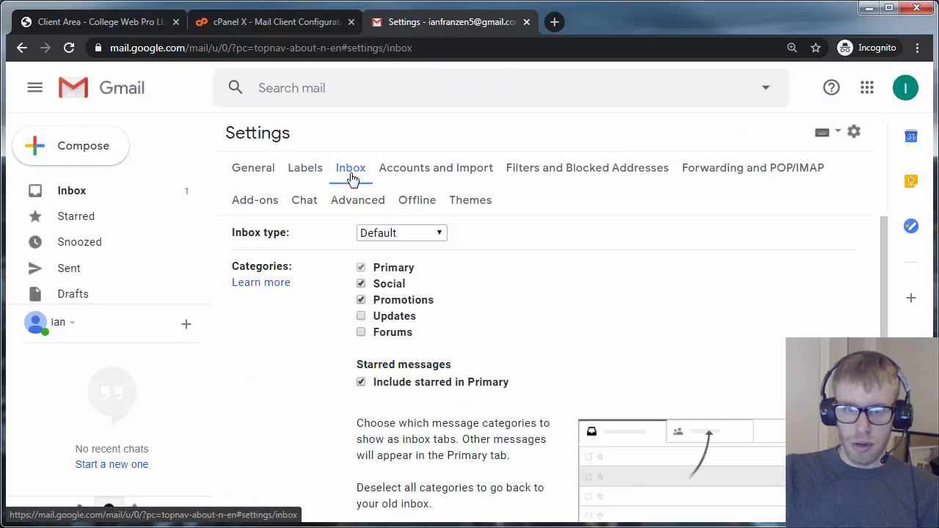
{"action": "left_click", "coordinate": [370, 284]}
{"action": "left_click", "coordinate": [362, 300]}
{"action": "scroll", "coordinate": [440, 352], "scroll_direction": "down", "scroll_amount": 10}
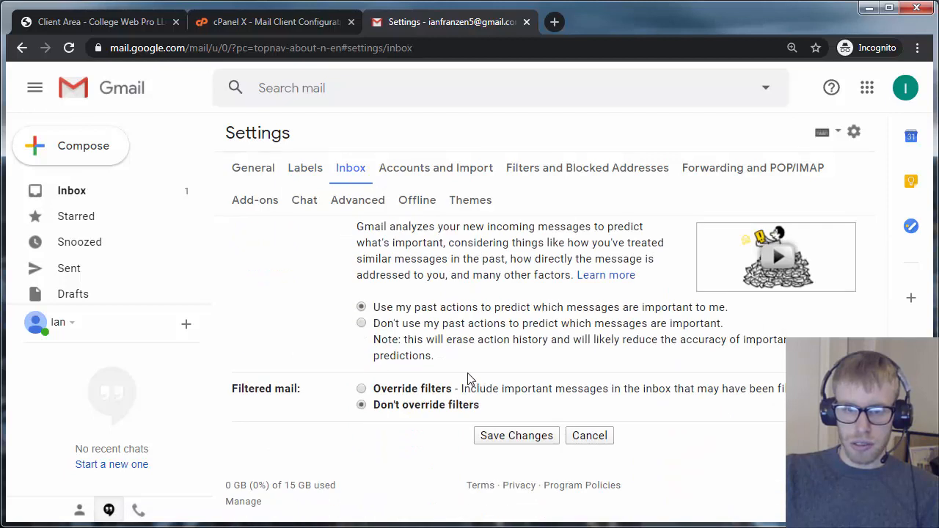
{"action": "left_click", "coordinate": [513, 435]}
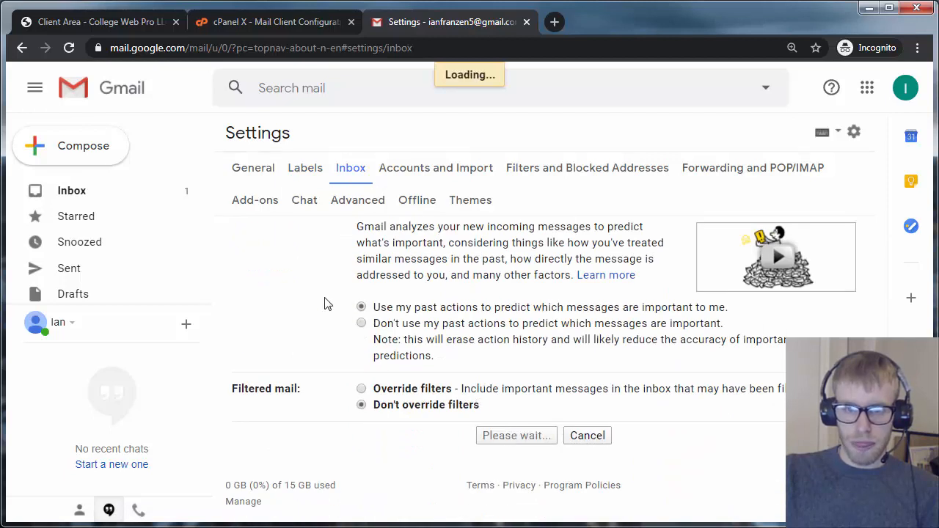
Archive the Google account setup email from the inbox
{"action": "left_click", "coordinate": [233, 168]}
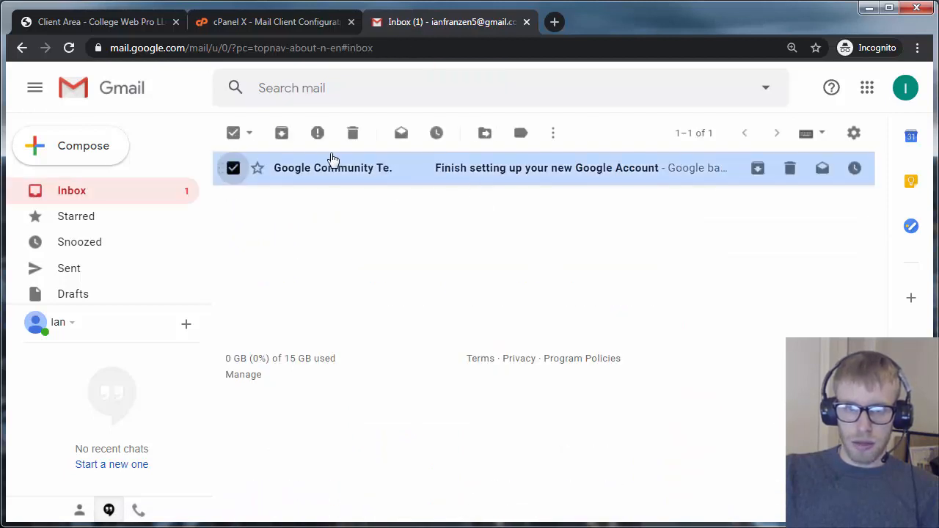
{"action": "left_click", "coordinate": [280, 136]}
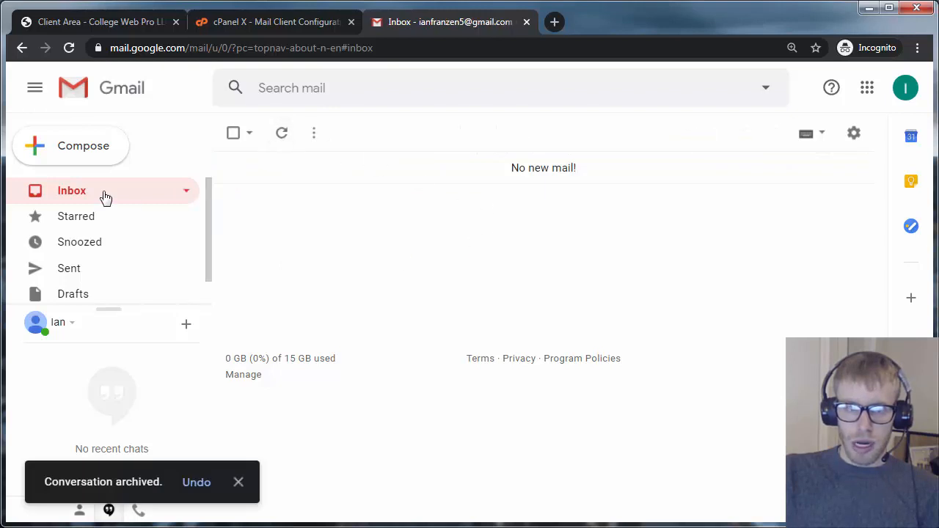
{"action": "left_click", "coordinate": [854, 132]}
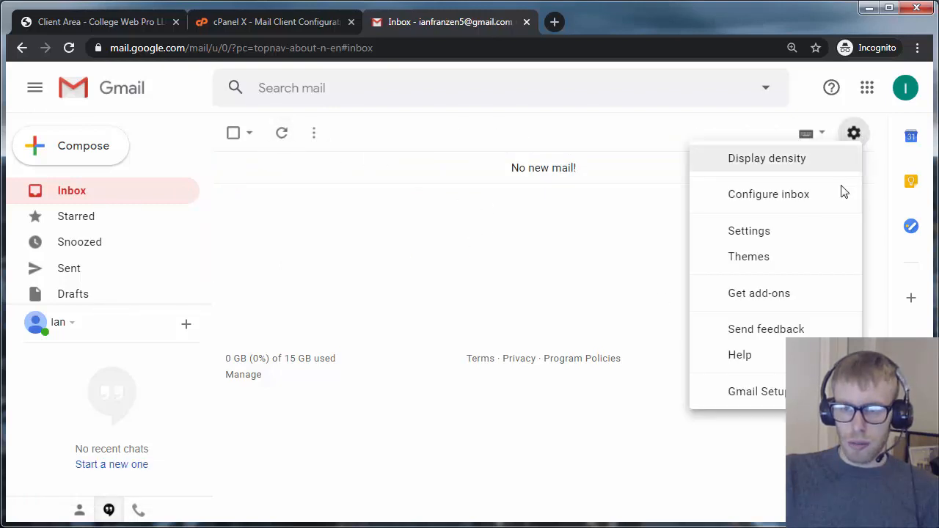
Save the red canyon landscape theme, return to the inbox, then go back to cPanel
{"action": "left_click", "coordinate": [804, 232]}
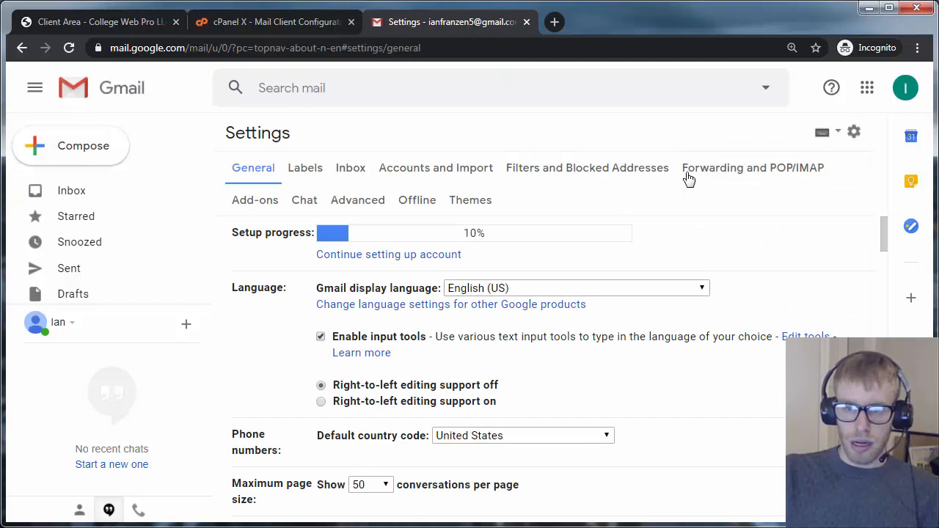
{"action": "left_click", "coordinate": [478, 202]}
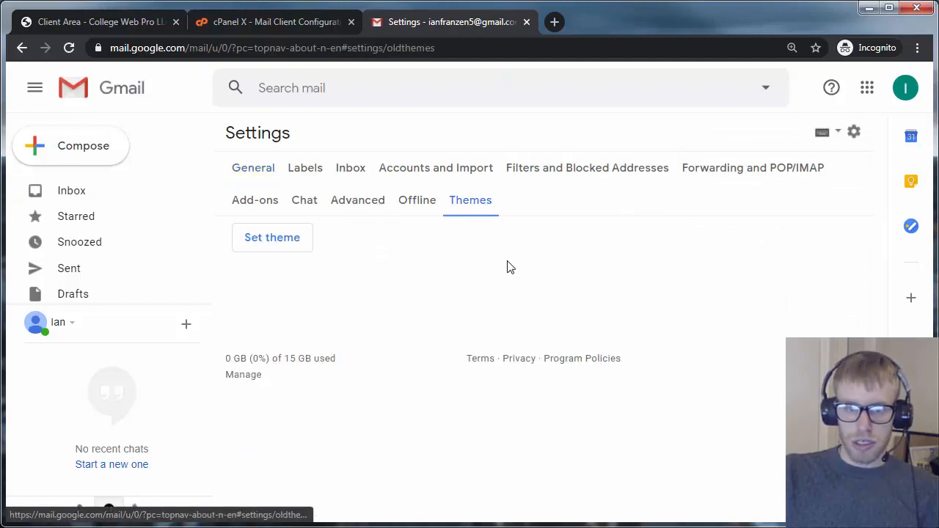
{"action": "left_click", "coordinate": [293, 251]}
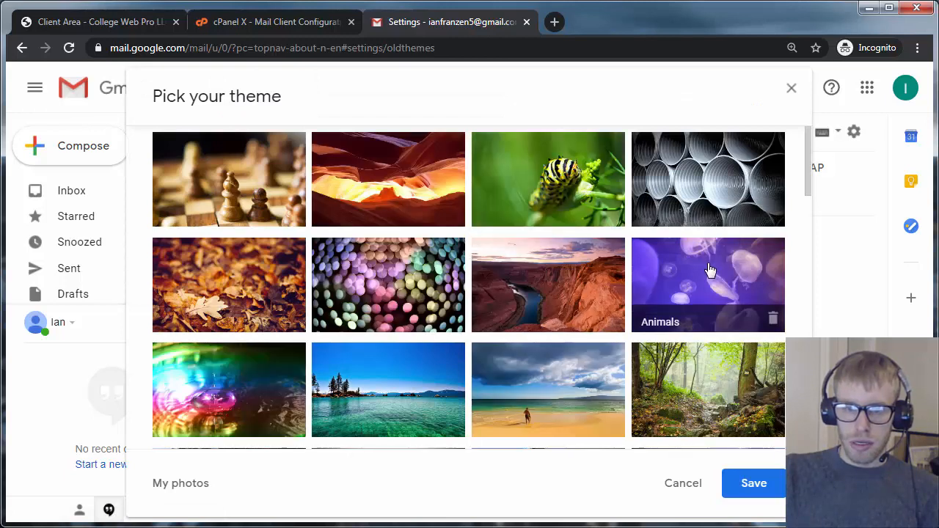
{"action": "left_click", "coordinate": [528, 287]}
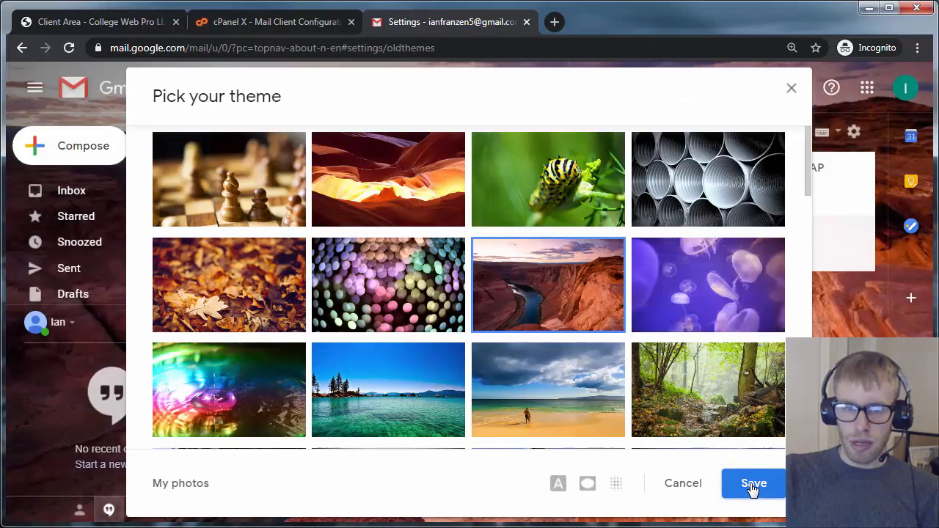
{"action": "left_click", "coordinate": [751, 484]}
{"action": "left_click", "coordinate": [99, 193]}
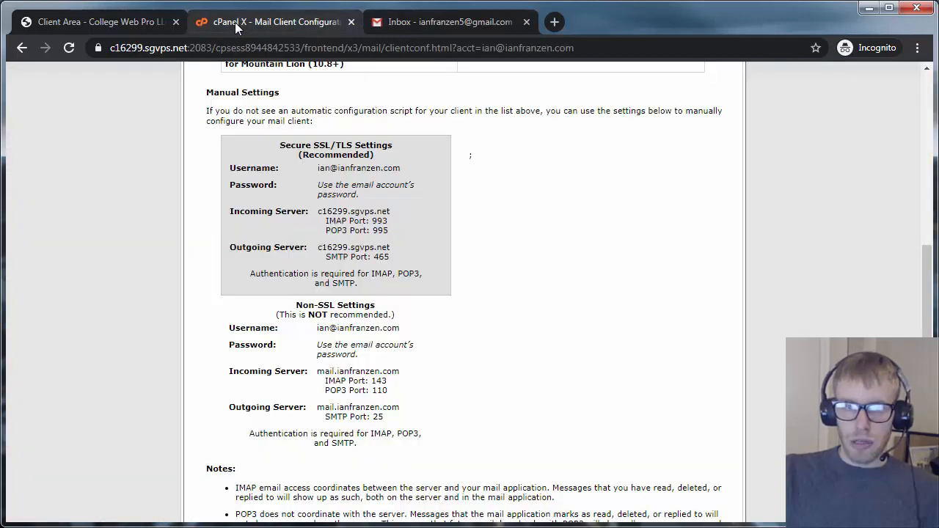
{"action": "left_click", "coordinate": [237, 22]}
Select the secure SSL username in cPanel, then open Gmail's Accounts and Import settings
{"action": "left_click_drag", "start_coordinate": [317, 168], "coordinate": [402, 168]}
{"action": "key", "text": "ctrl+c"}
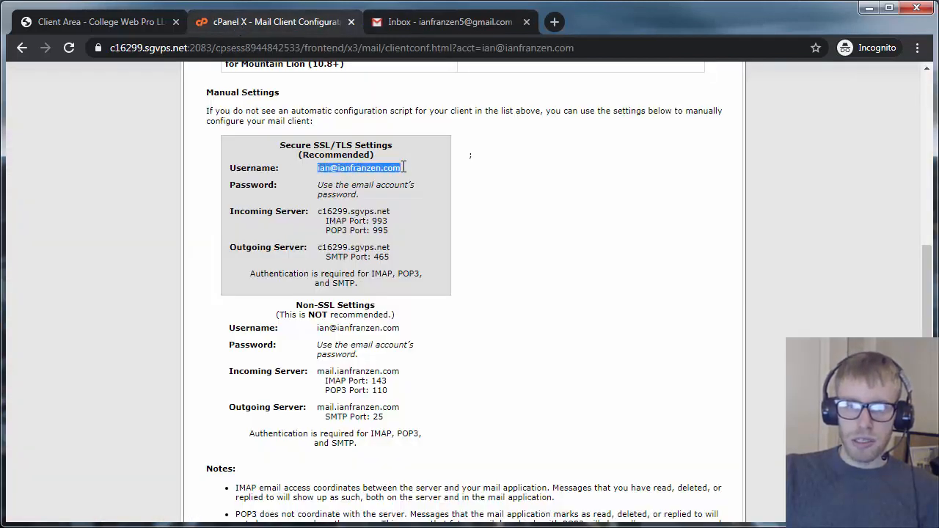
{"action": "left_click", "coordinate": [441, 23]}
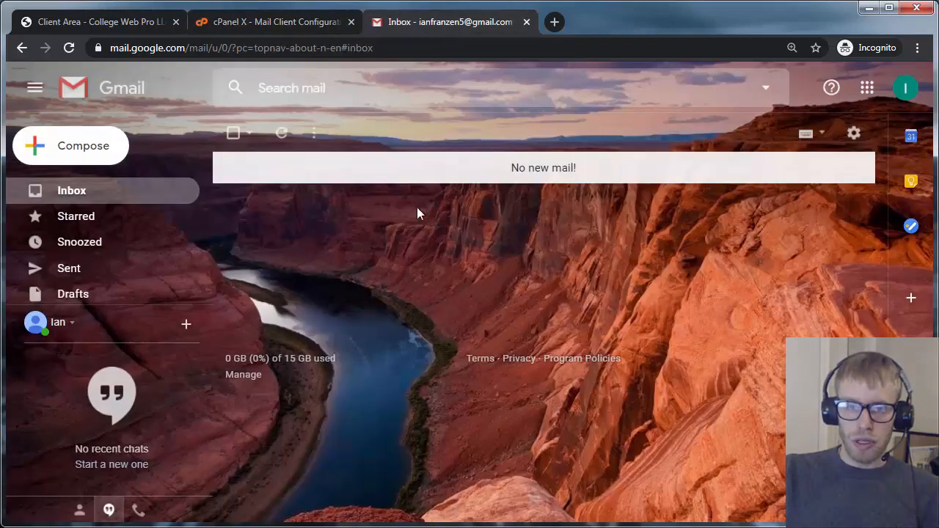
{"action": "left_click", "coordinate": [286, 22]}
{"action": "left_click", "coordinate": [404, 23]}
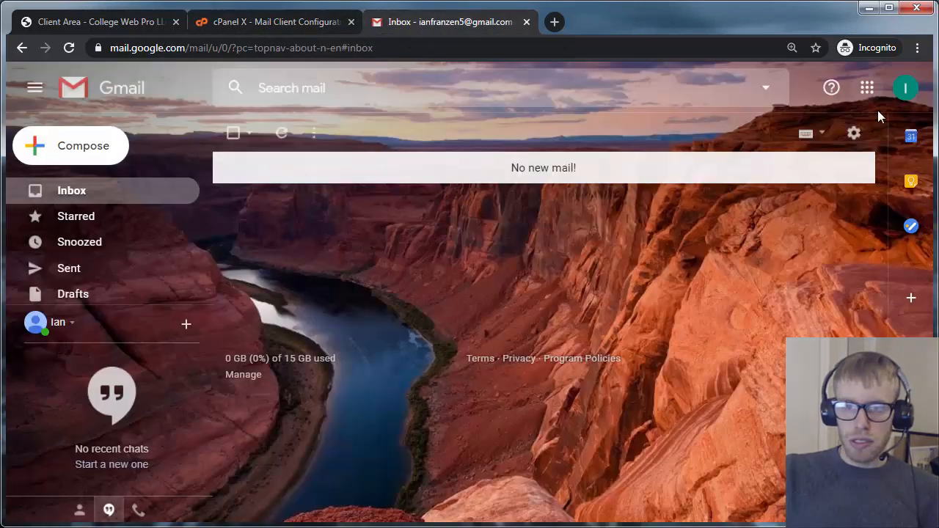
{"action": "left_click", "coordinate": [854, 146]}
{"action": "left_click", "coordinate": [789, 242]}
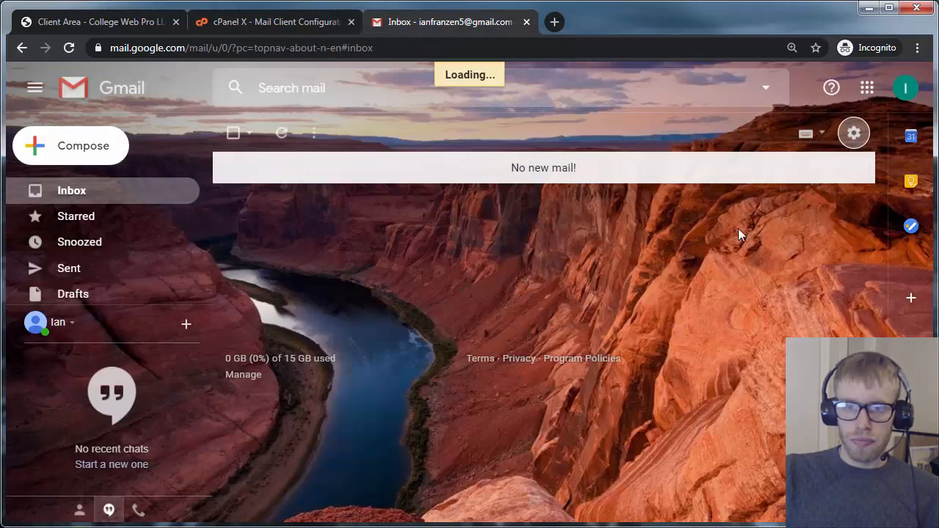
{"action": "left_click", "coordinate": [421, 172]}
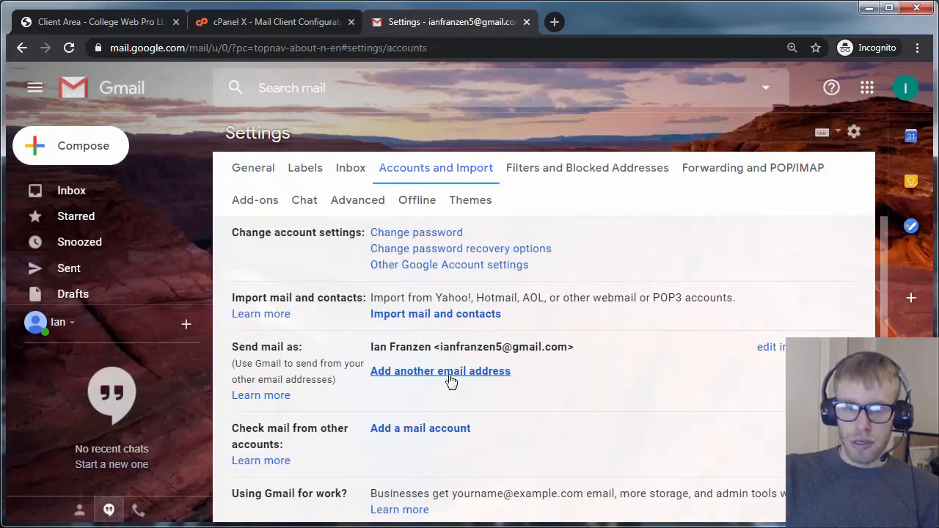
{"action": "scroll", "coordinate": [430, 377], "scroll_direction": "down", "scroll_amount": 3}
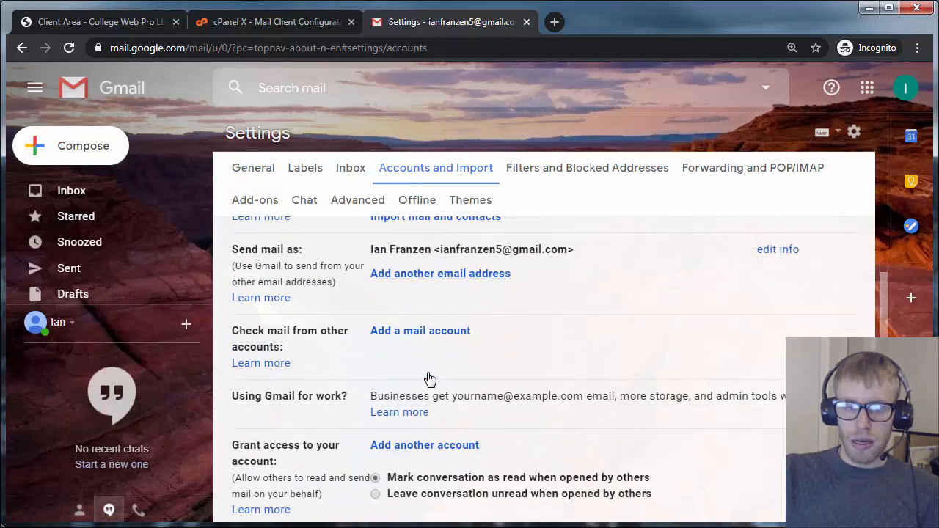
{"action": "scroll", "coordinate": [430, 377], "scroll_direction": "up", "scroll_amount": 3}
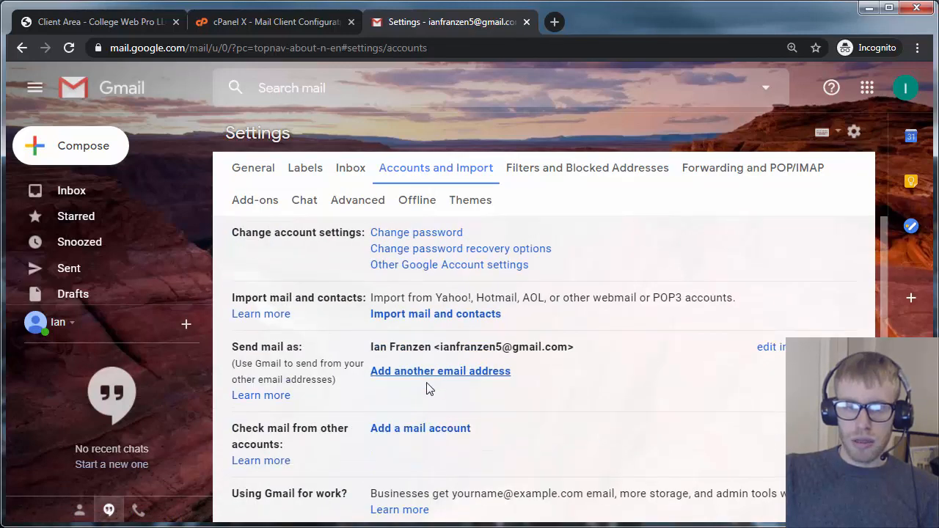
{"action": "scroll", "coordinate": [427, 381], "scroll_direction": "down", "scroll_amount": 1}
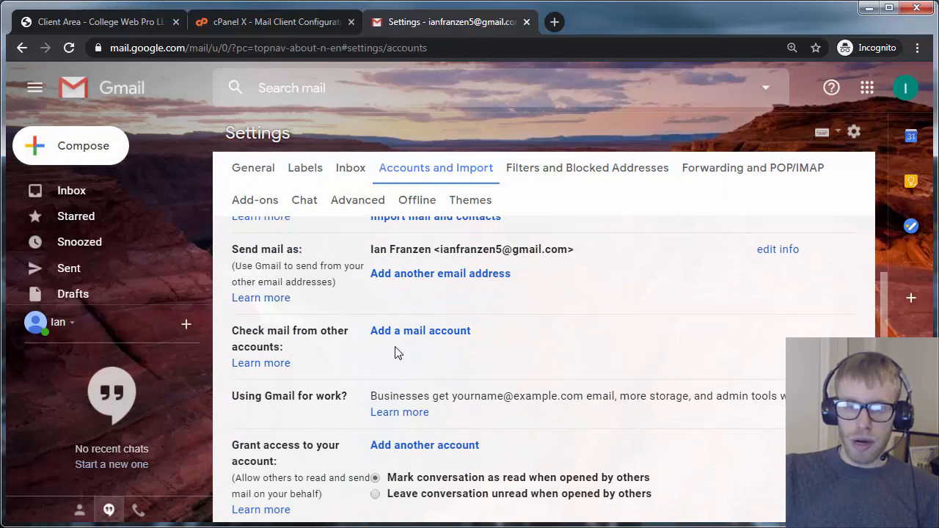
Add the domain mail address via POP3 import, using the full address as username
{"action": "left_click", "coordinate": [429, 331]}
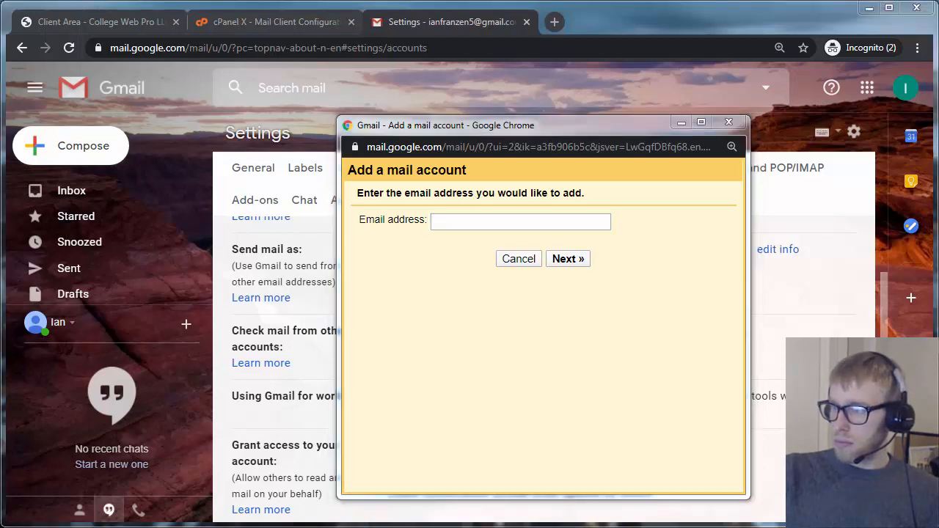
{"action": "key", "text": "ctrl+v"}
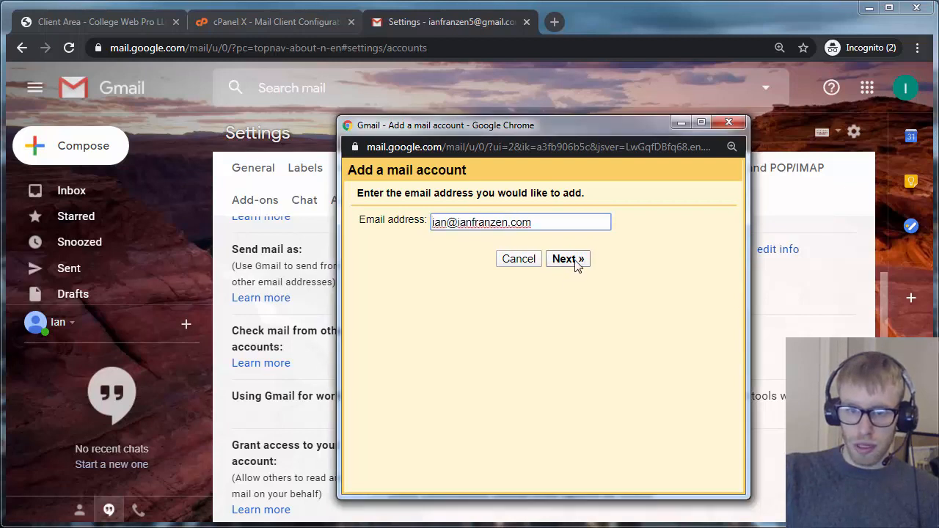
{"action": "left_click", "coordinate": [579, 263]}
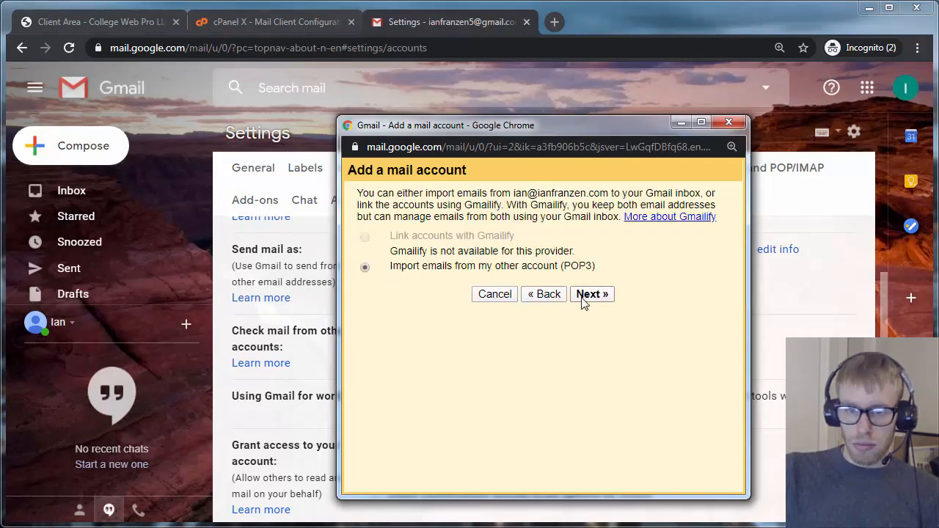
{"action": "left_click", "coordinate": [592, 294]}
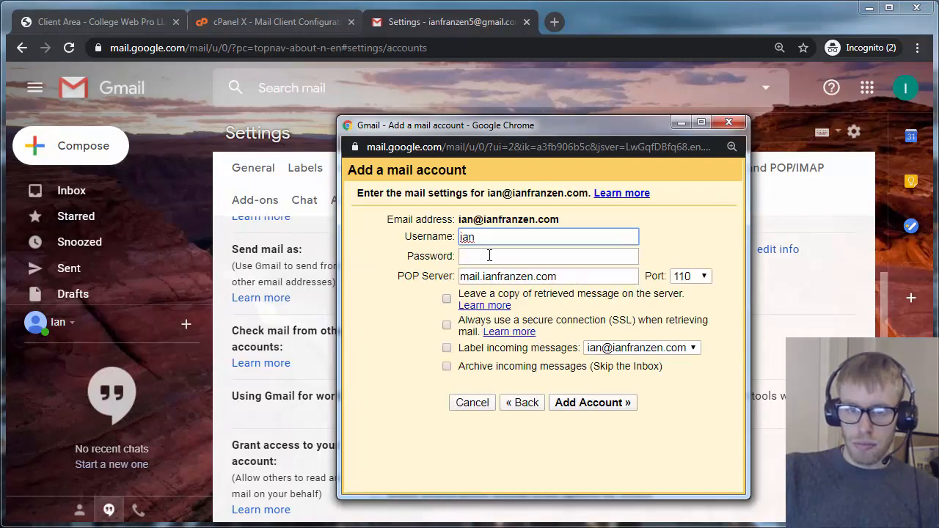
{"action": "key", "text": "ctrl+a"}
{"action": "key", "text": "ctrl+v"}
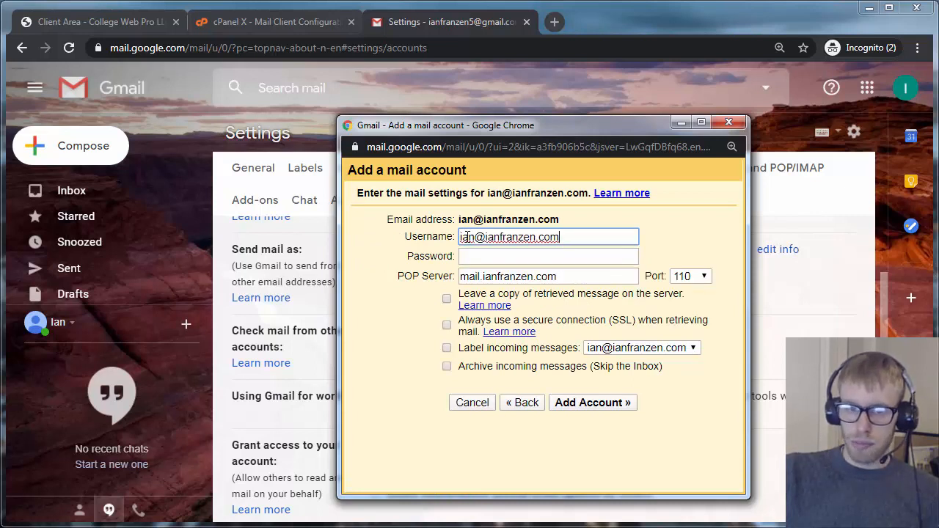
Paste the account password into the add-account form and focus the POP server field
{"action": "left_click", "coordinate": [502, 257]}
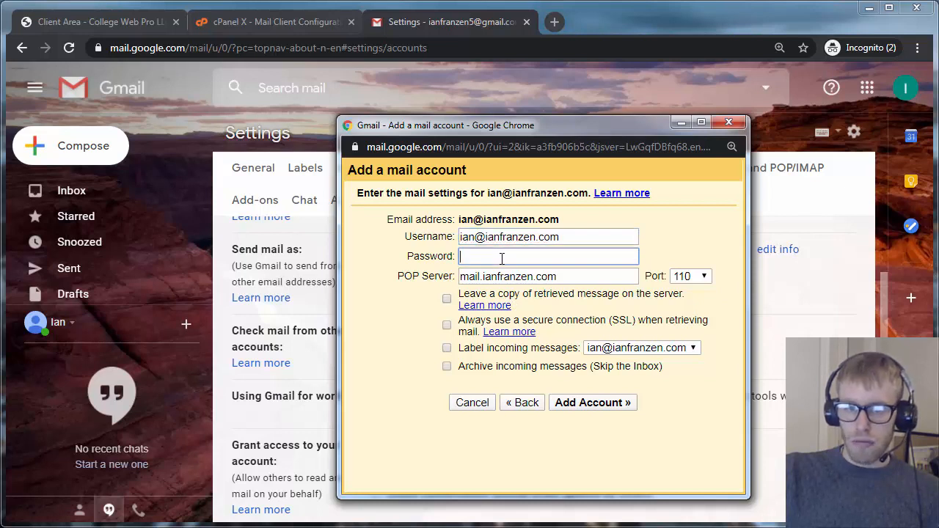
{"action": "key", "text": "alt+Tab"}
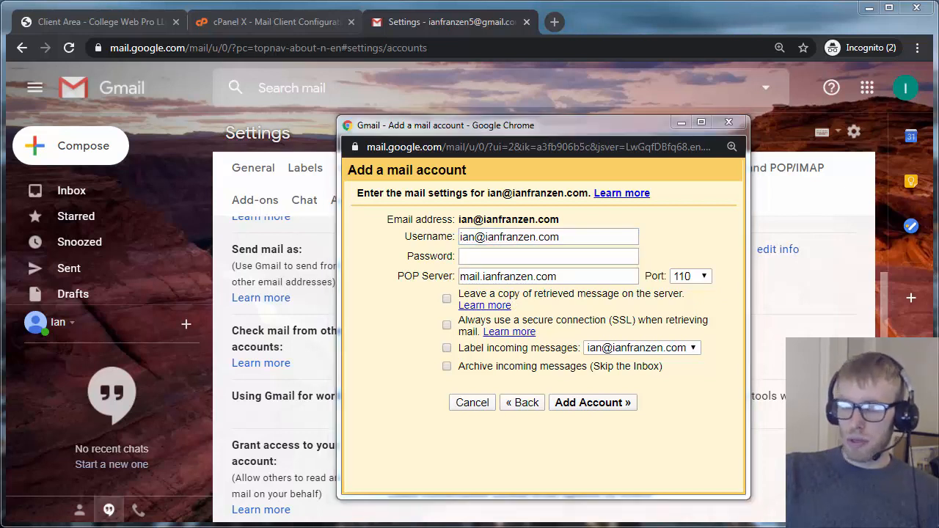
{"action": "left_click", "coordinate": [501, 257]}
{"action": "key", "text": "ctrl+v"}
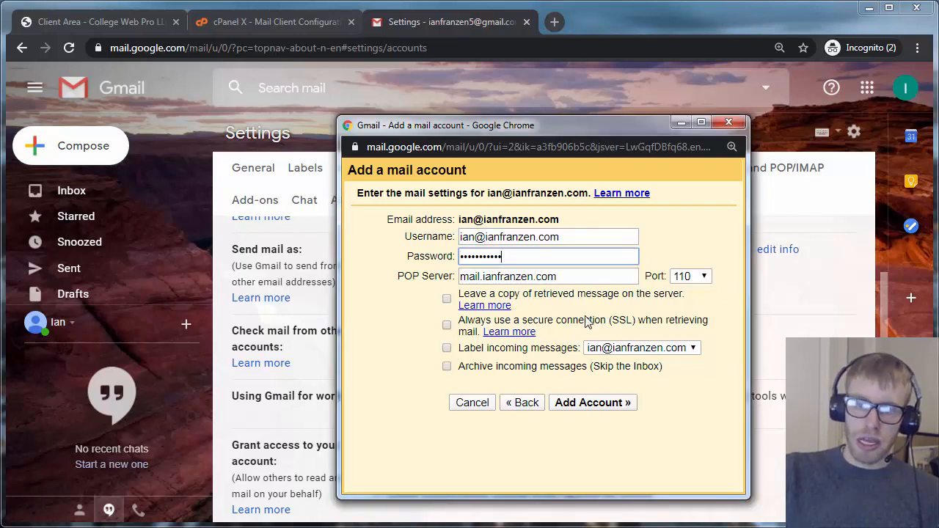
{"action": "left_click", "coordinate": [525, 275]}
{"action": "left_click_drag", "start_coordinate": [534, 122], "coordinate": [603, 98]}
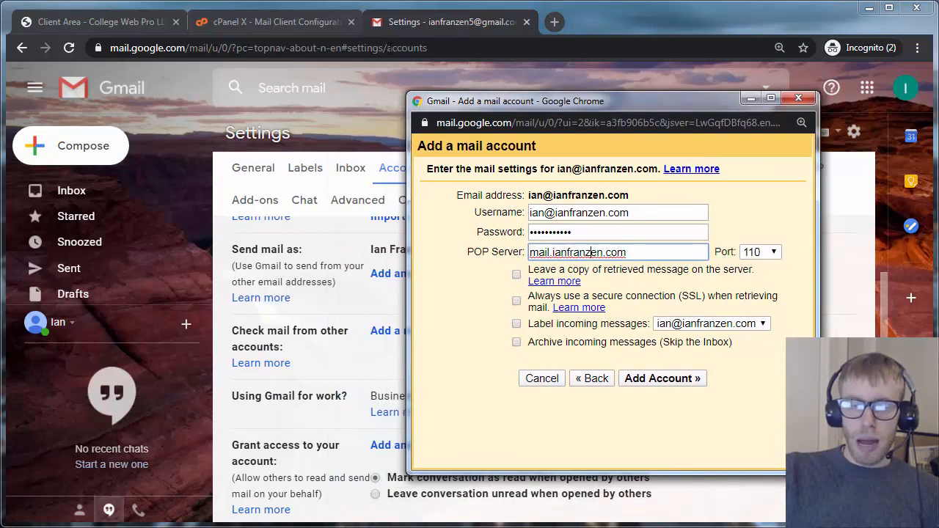
Copy c16299.sgvps.net from the cPanel settings page and paste it as the POP server
{"action": "left_click", "coordinate": [297, 27]}
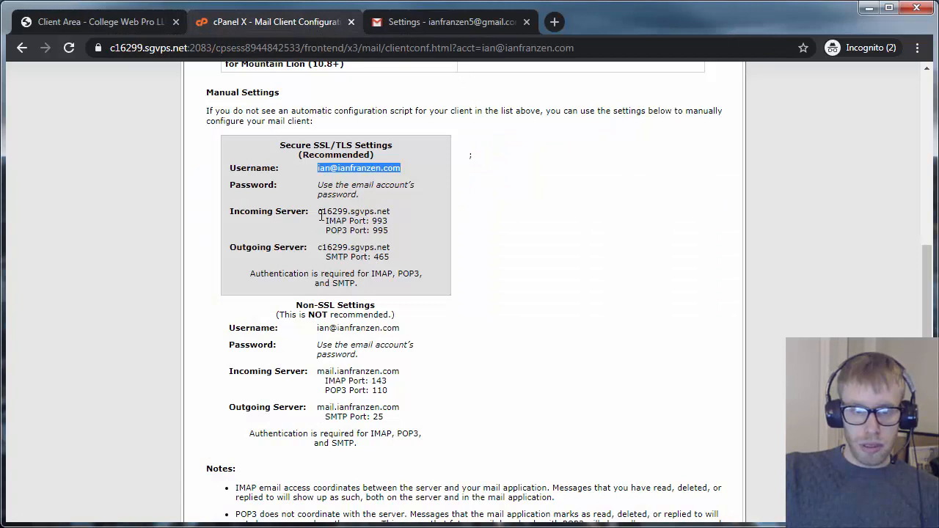
{"action": "mouse_move", "coordinate": [319, 212]}
{"action": "left_mouse_down"}
{"action": "mouse_move", "coordinate": [390, 211]}
{"action": "mouse_move", "coordinate": [321, 217]}
{"action": "left_mouse_up"}
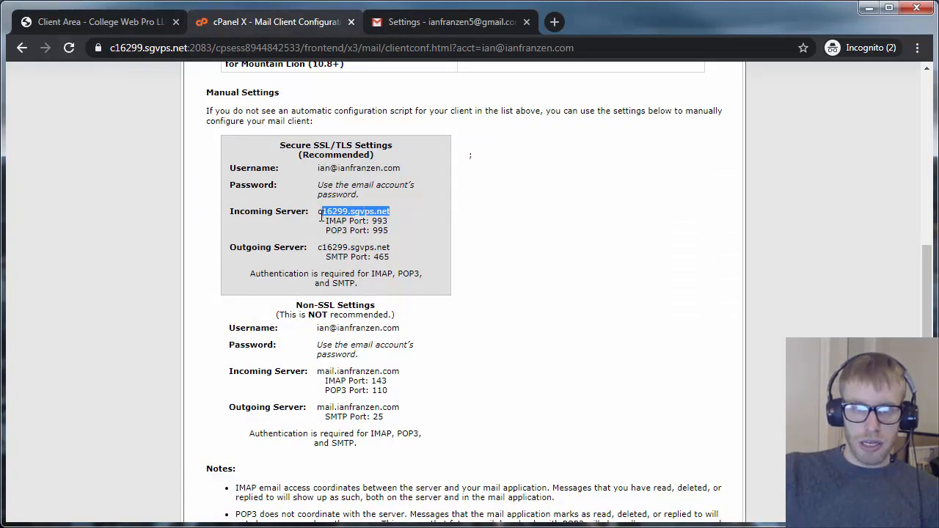
{"action": "right_click", "coordinate": [330, 211]}
{"action": "left_click", "coordinate": [341, 217]}
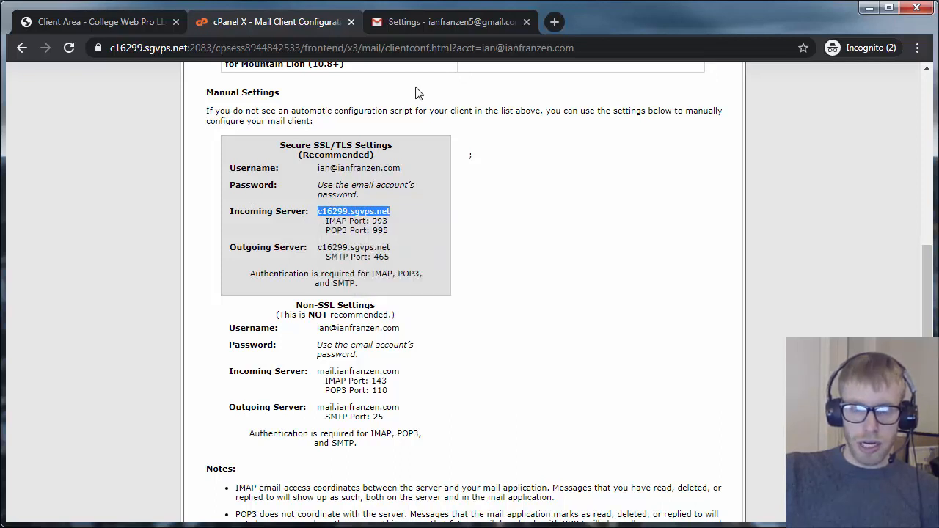
{"action": "left_click", "coordinate": [421, 21]}
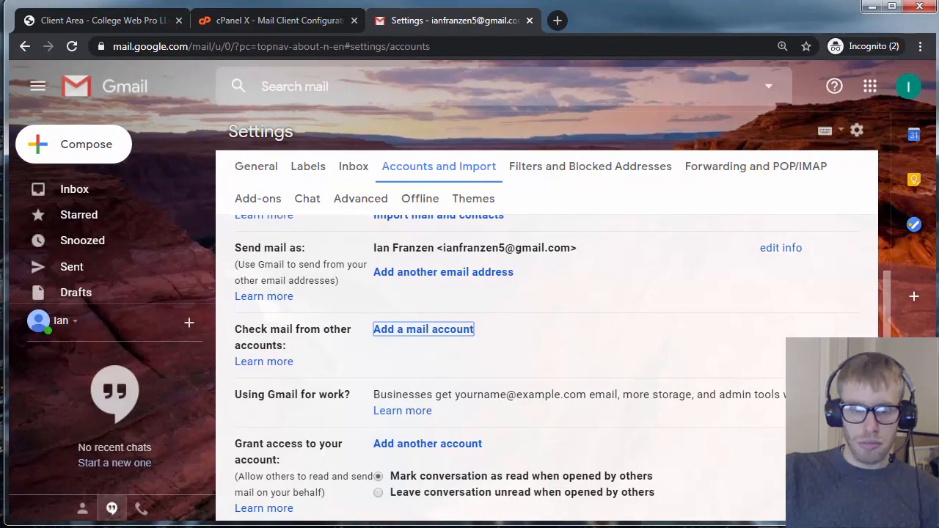
{"action": "left_click", "coordinate": [22, 525]}
{"action": "left_click", "coordinate": [311, 513]}
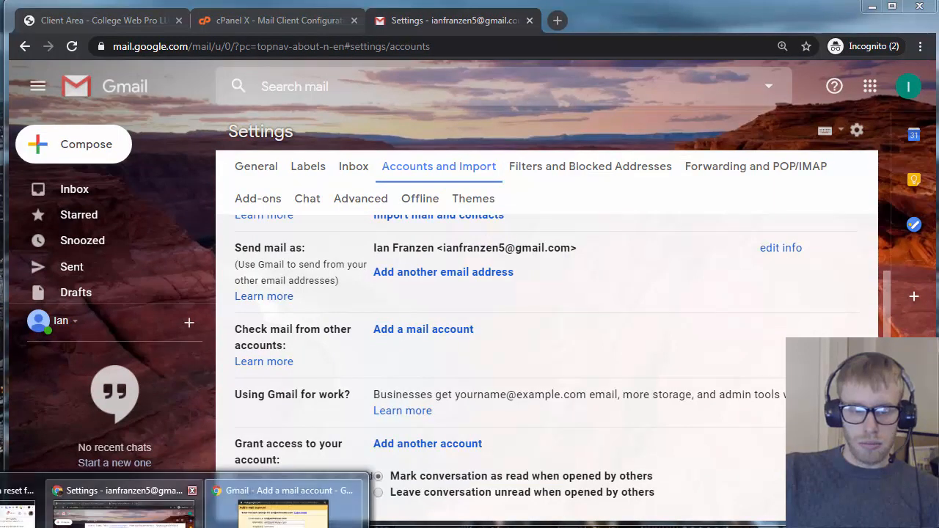
{"action": "left_click", "coordinate": [292, 495]}
{"action": "key", "text": "ctrl+a"}
{"action": "key", "text": "ctrl+v"}
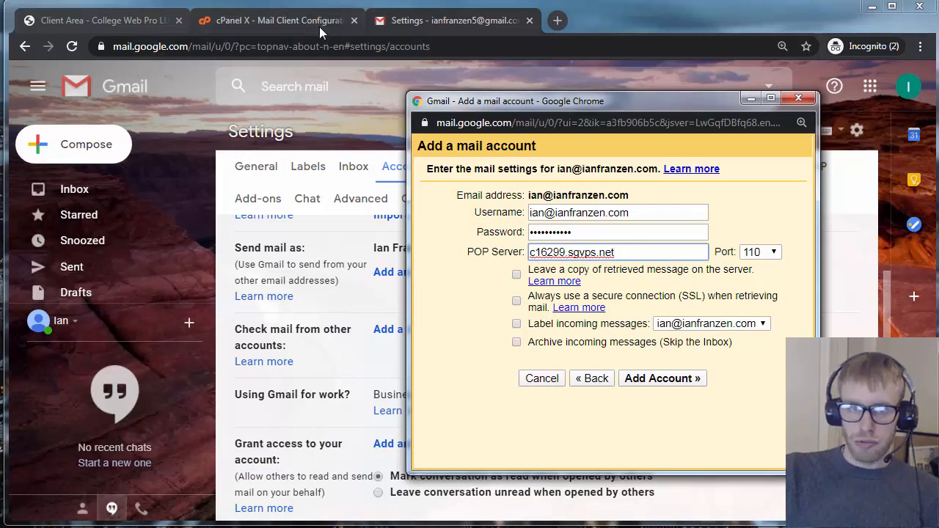
Tick Always use a secure connection (SSL) and add the mail account
{"action": "left_click_drag", "start_coordinate": [518, 105], "coordinate": [770, 111]}
{"action": "left_click", "coordinate": [287, 27]}
{"action": "left_click", "coordinate": [288, 25]}
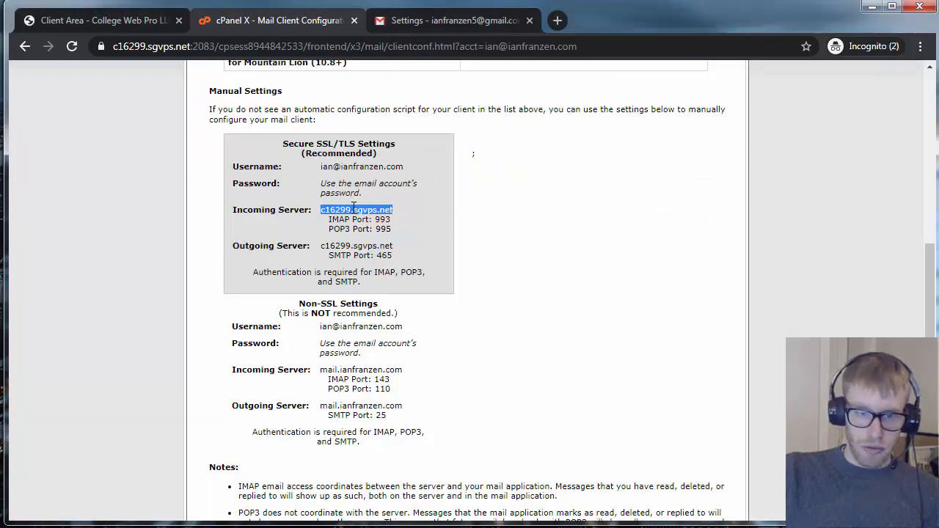
{"action": "key", "text": "alt+Tab"}
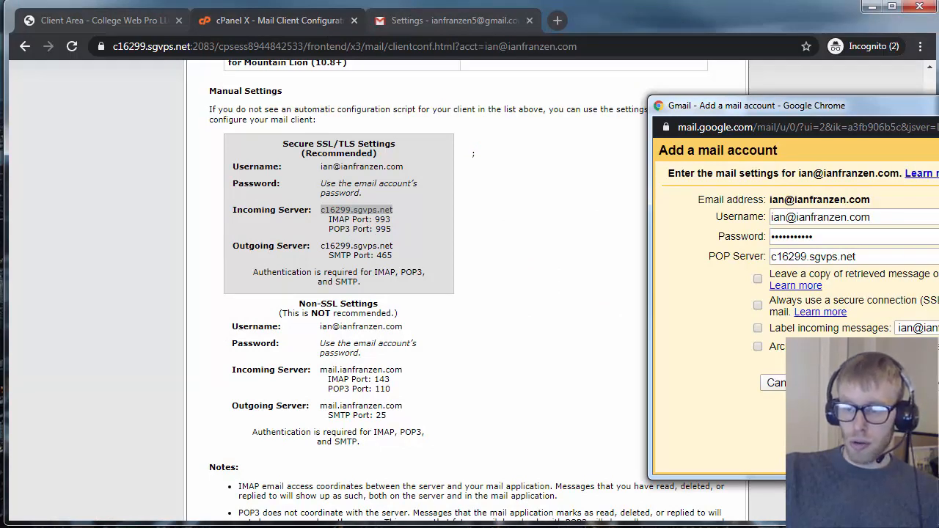
{"action": "left_click", "coordinate": [758, 304]}
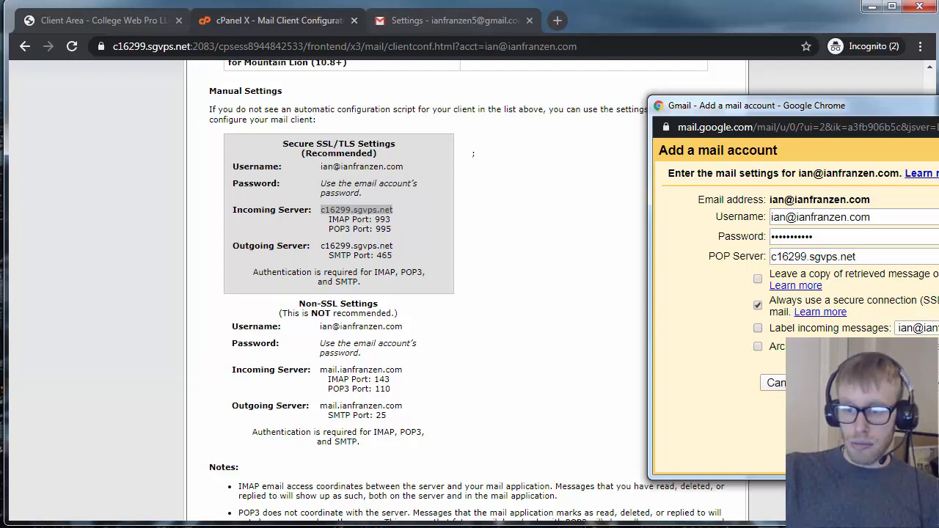
{"action": "left_click", "coordinate": [907, 383]}
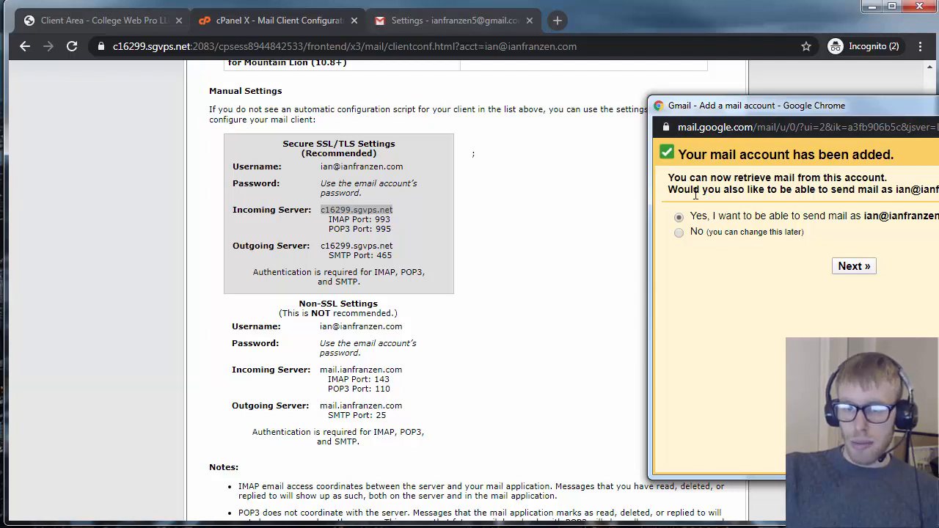
{"action": "left_click_drag", "start_coordinate": [867, 113], "coordinate": [761, 126]}
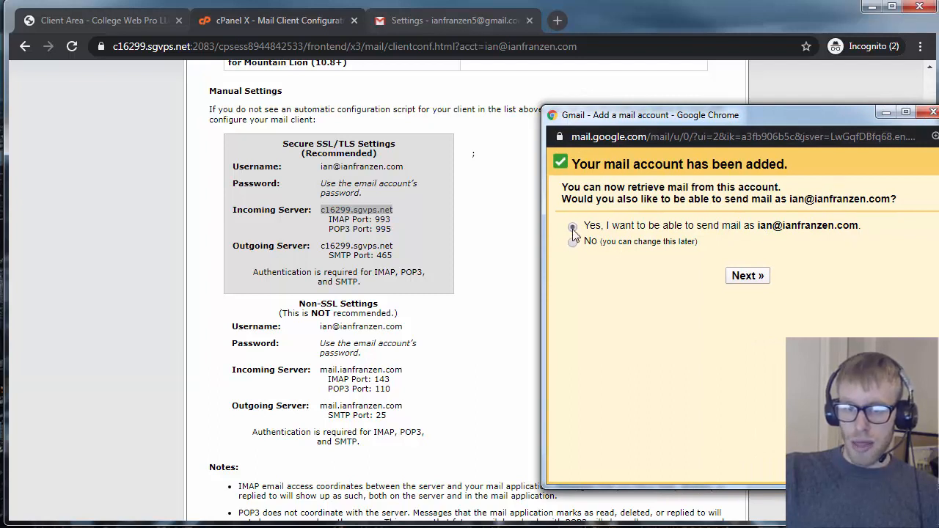
Set the outgoing SMTP server to c16299.sgvps.net on port 465
{"action": "left_click", "coordinate": [760, 279]}
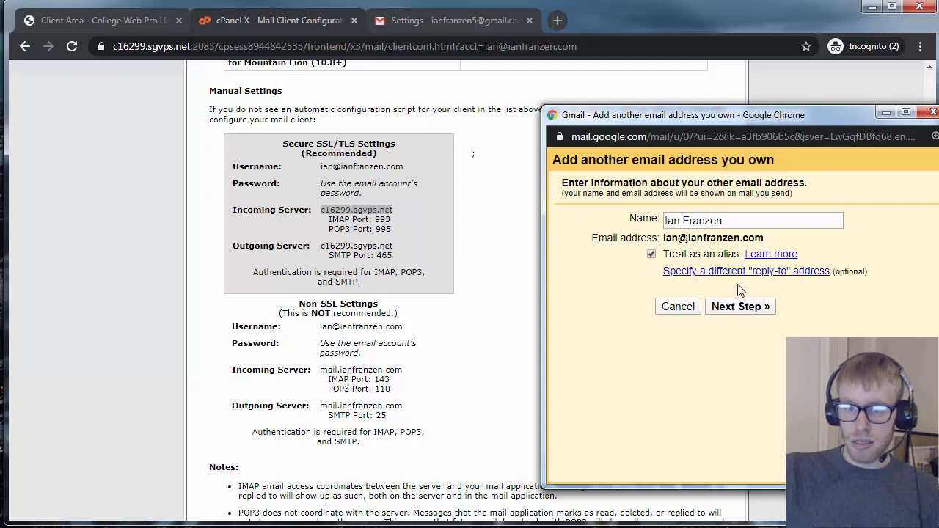
{"action": "left_click", "coordinate": [740, 220]}
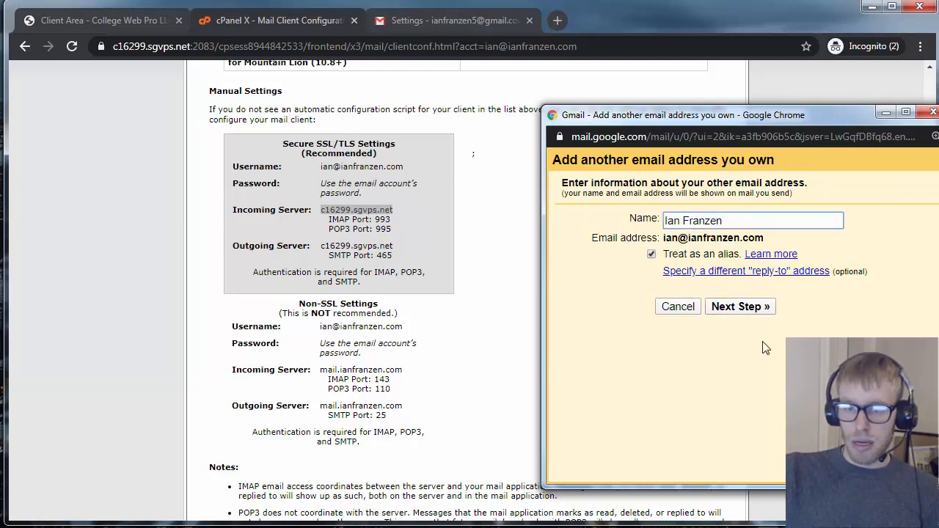
{"action": "left_click", "coordinate": [740, 306]}
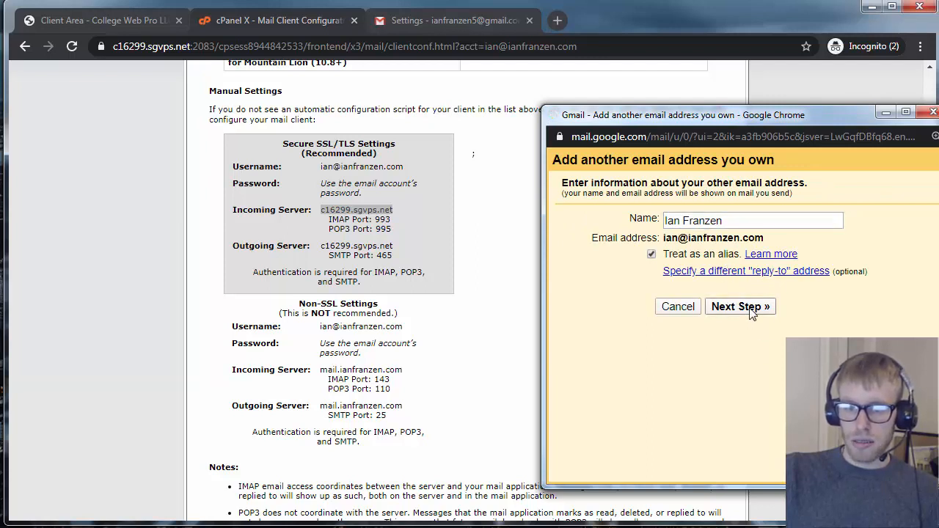
{"action": "triple_click", "coordinate": [719, 250]}
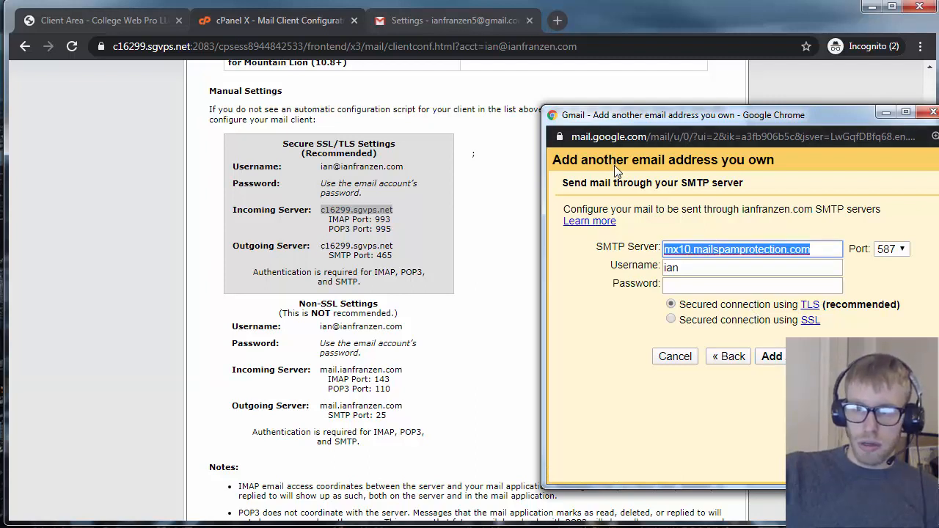
{"action": "left_click_drag", "start_coordinate": [687, 121], "coordinate": [703, 120]}
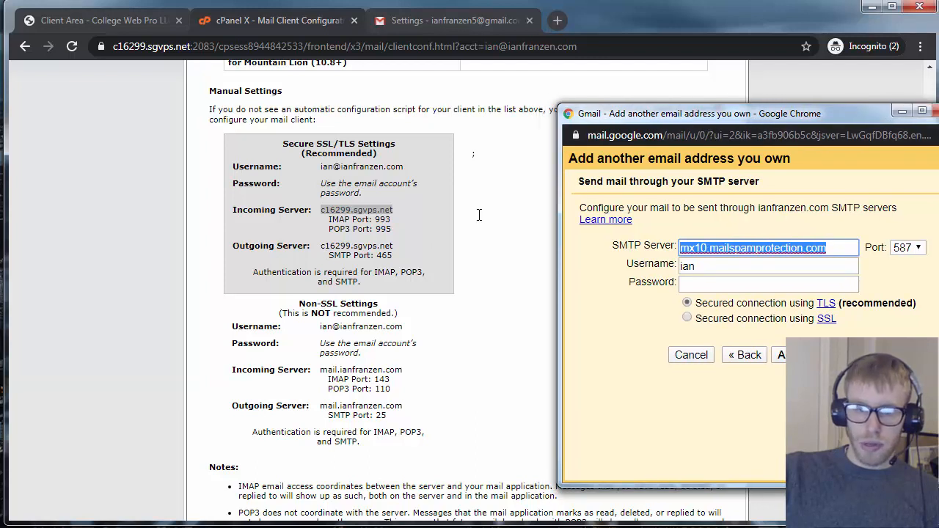
{"action": "left_click_drag", "start_coordinate": [323, 246], "coordinate": [394, 249]}
{"action": "left_click", "coordinate": [783, 255]}
{"action": "key", "text": "ctrl+a"}
{"action": "key", "text": "ctrl+v"}
{"action": "left_click", "coordinate": [908, 247]}
{"action": "left_click", "coordinate": [903, 276]}
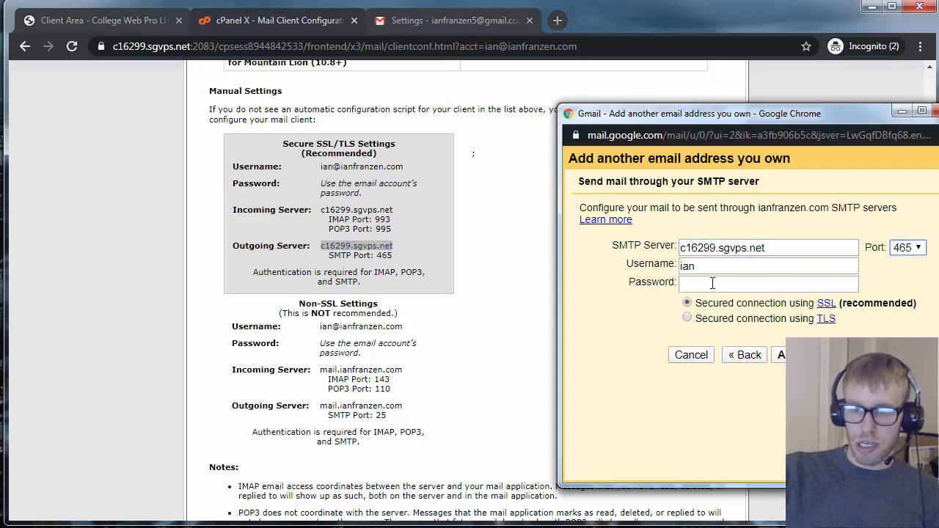
Enter the domain address as SMTP username and the account password, choose SSL, and add the account
{"action": "left_click", "coordinate": [701, 267]}
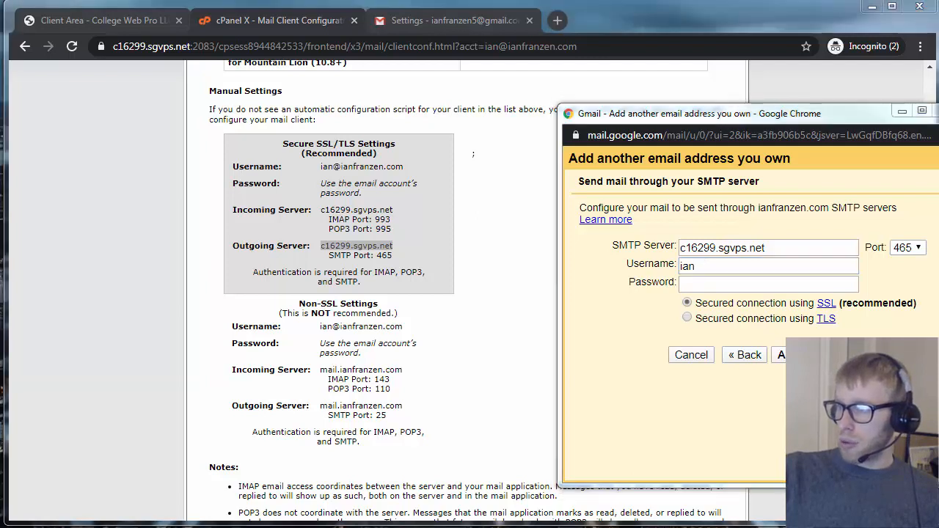
{"action": "left_click", "coordinate": [813, 267]}
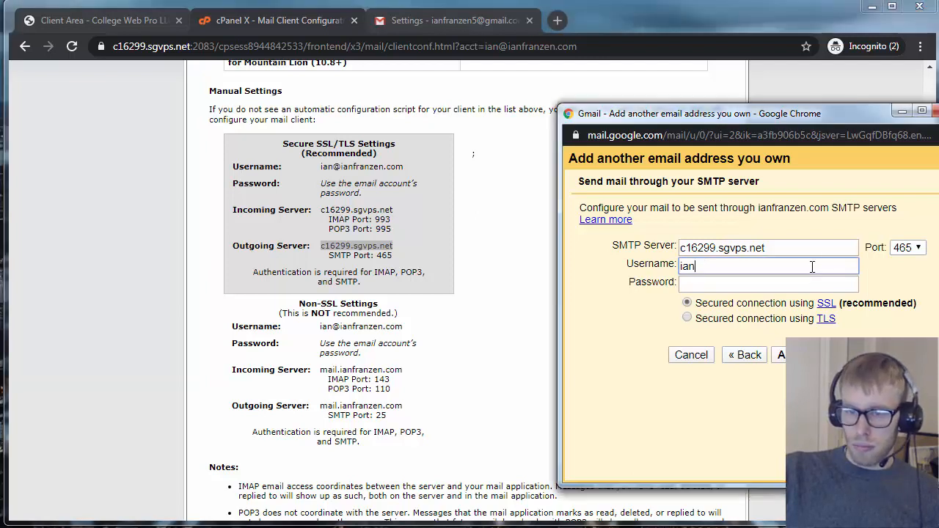
{"action": "type", "text": "@ianfranzen.com"}
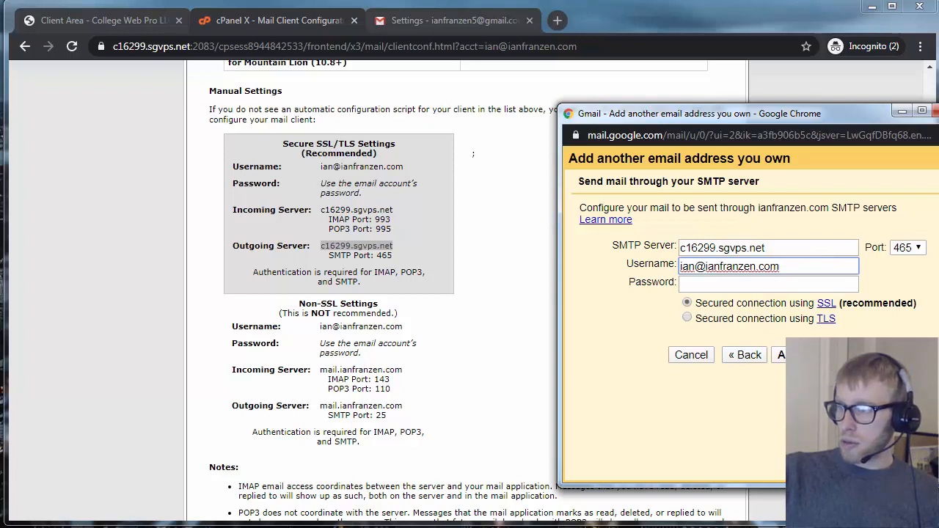
{"action": "left_click", "coordinate": [758, 285]}
{"action": "key", "text": "ctrl+v"}
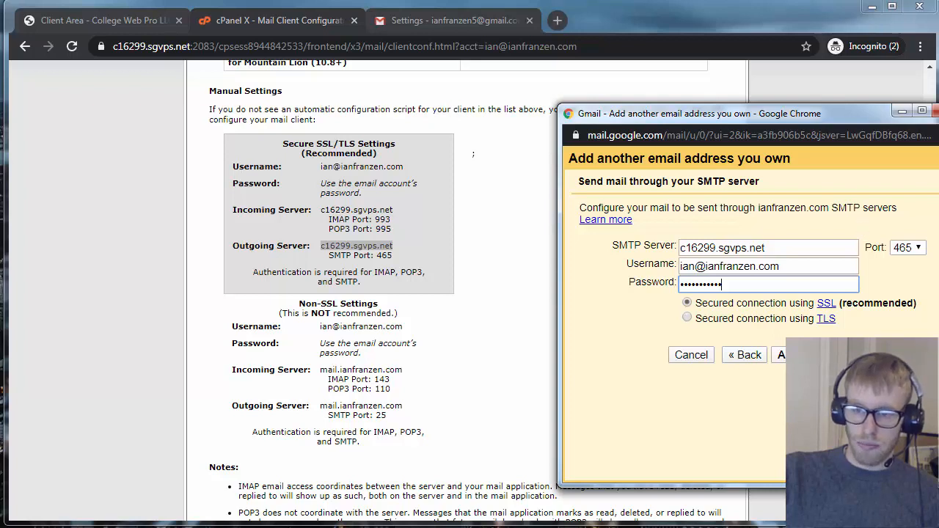
{"action": "left_click", "coordinate": [686, 305]}
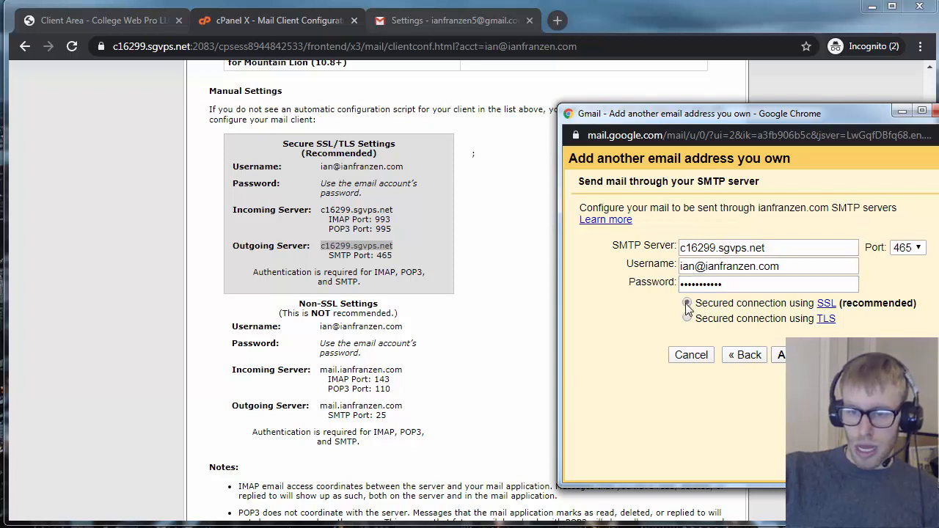
{"action": "left_click", "coordinate": [783, 355]}
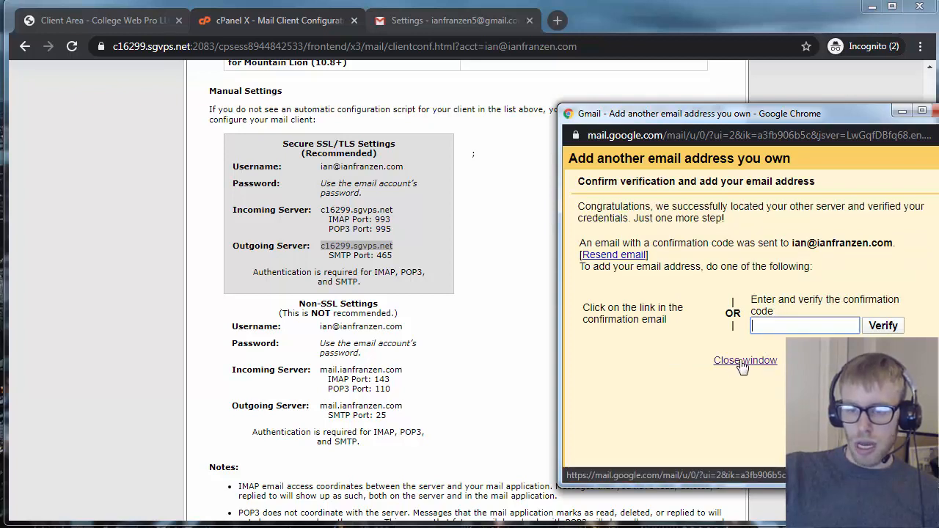
Review Send mail as, where the domain address is still unverified, then go to the inbox
{"action": "left_click", "coordinate": [744, 362]}
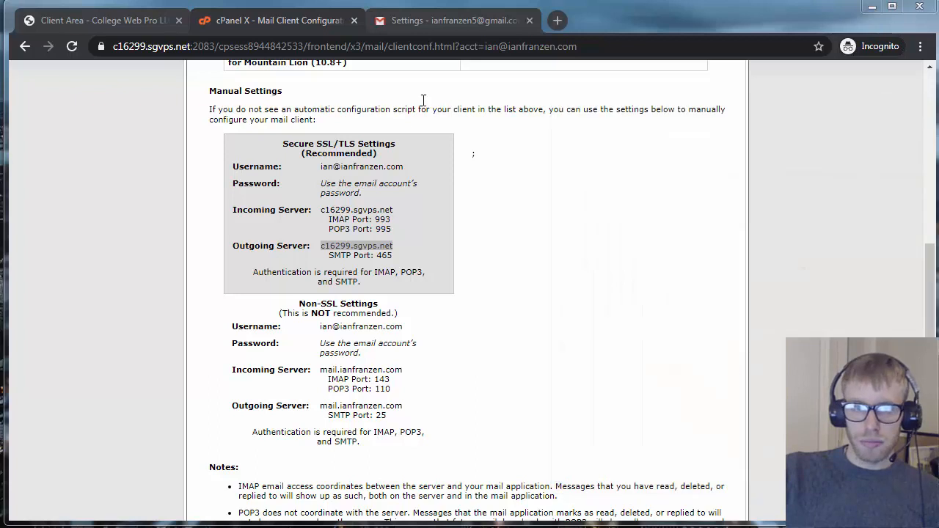
{"action": "left_click", "coordinate": [444, 22]}
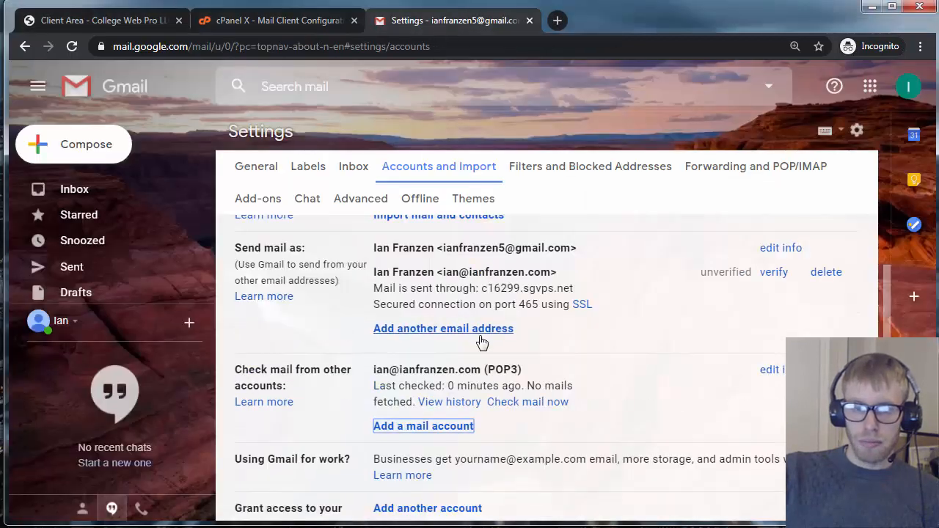
{"action": "scroll", "coordinate": [421, 406], "scroll_direction": "up", "scroll_amount": 2}
{"action": "scroll", "coordinate": [420, 406], "scroll_direction": "down", "scroll_amount": 1}
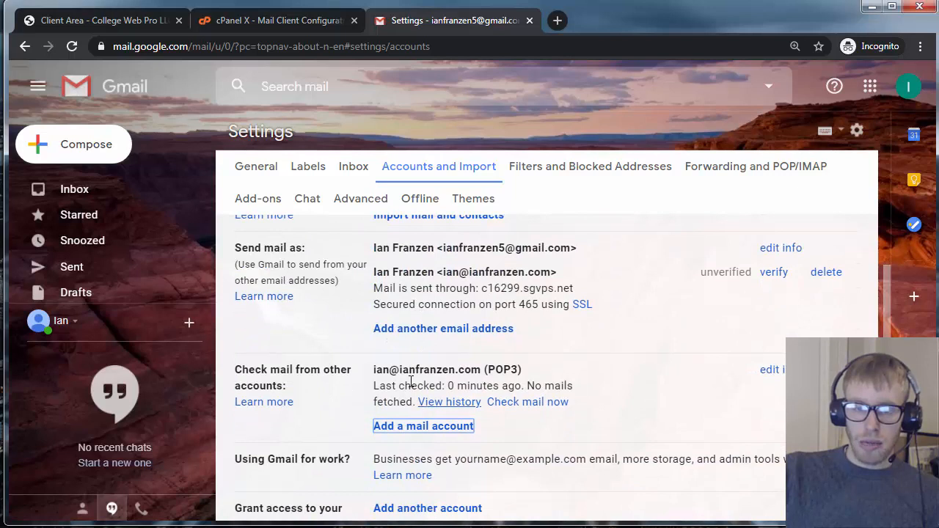
{"action": "left_click_drag", "start_coordinate": [374, 373], "coordinate": [522, 372]}
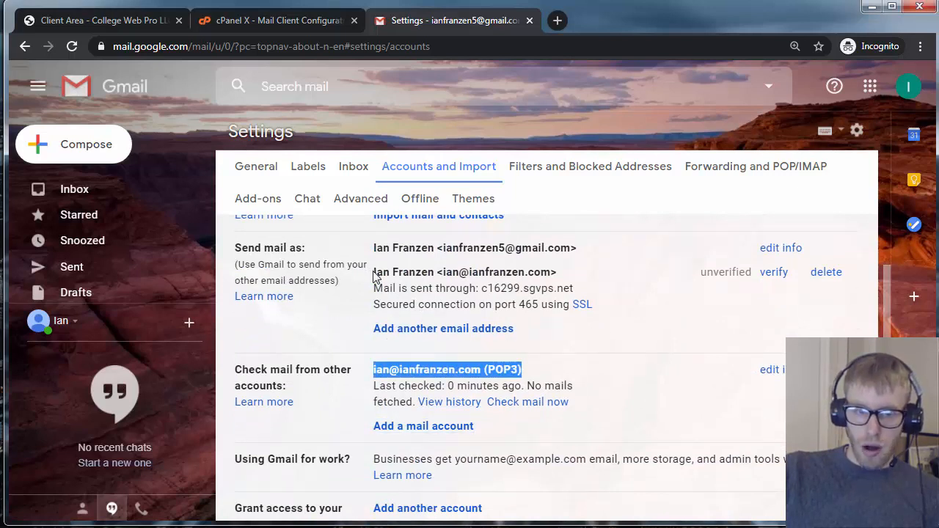
{"action": "left_click_drag", "start_coordinate": [375, 272], "coordinate": [561, 276]}
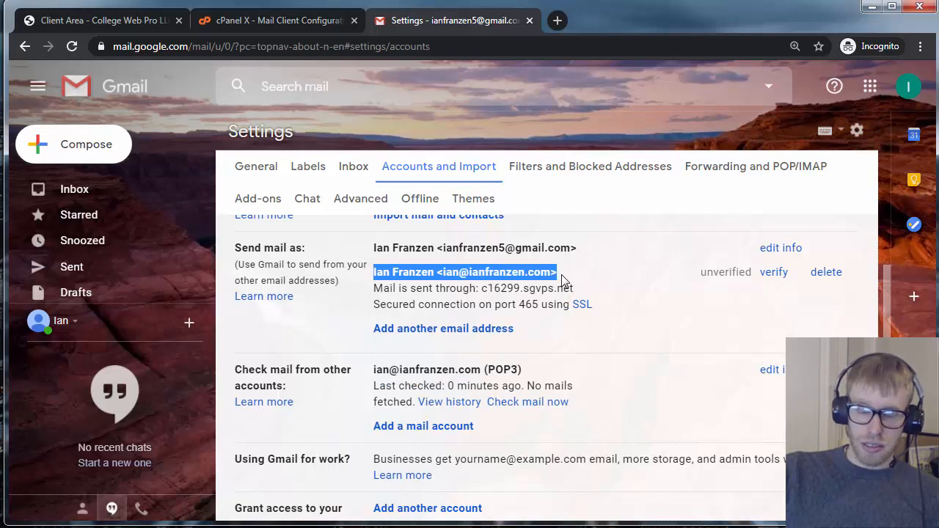
{"action": "left_click", "coordinate": [450, 318]}
{"action": "scroll", "coordinate": [455, 323], "scroll_direction": "up", "scroll_amount": 1}
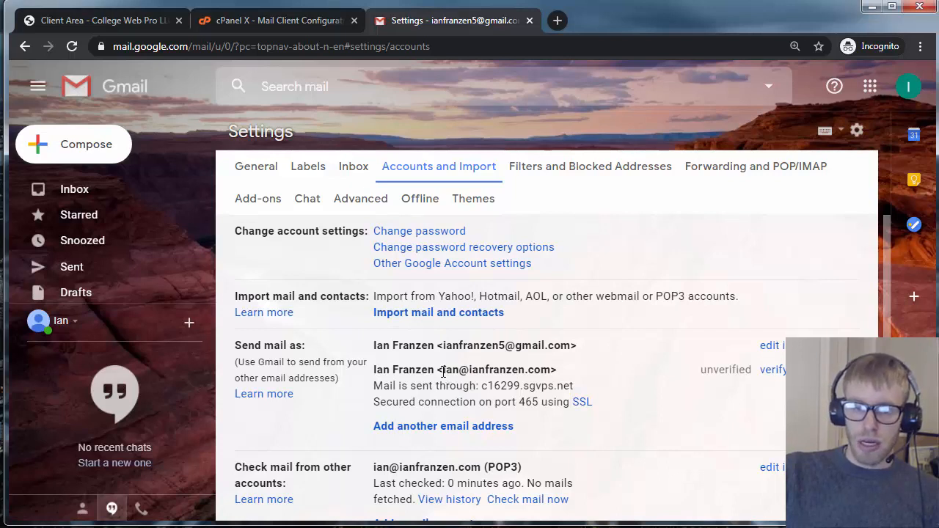
{"action": "left_click_drag", "start_coordinate": [444, 372], "coordinate": [549, 372]}
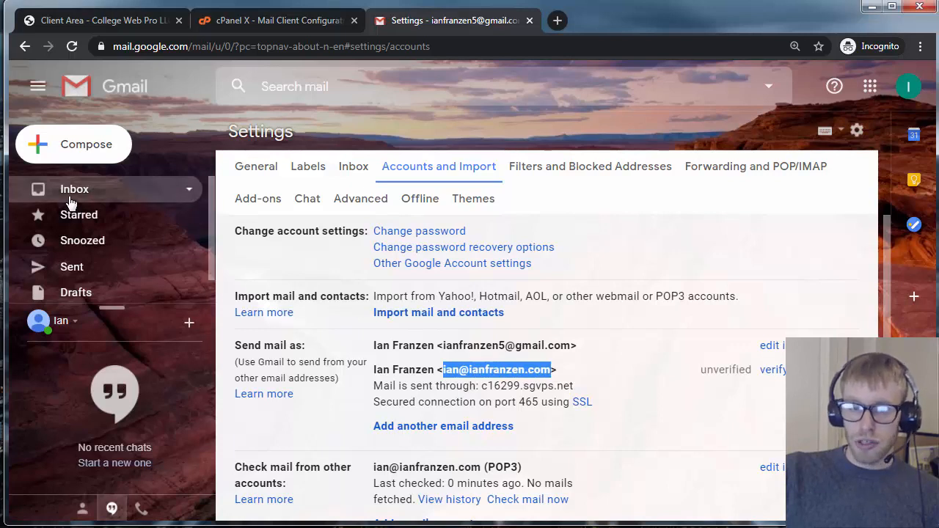
{"action": "scroll", "coordinate": [559, 361], "scroll_direction": "down", "scroll_amount": 2}
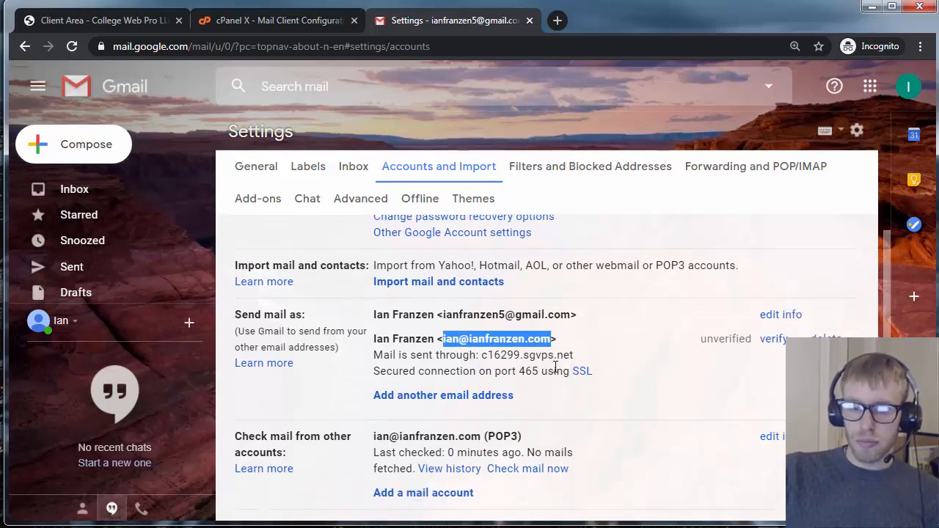
{"action": "left_click", "coordinate": [118, 195]}
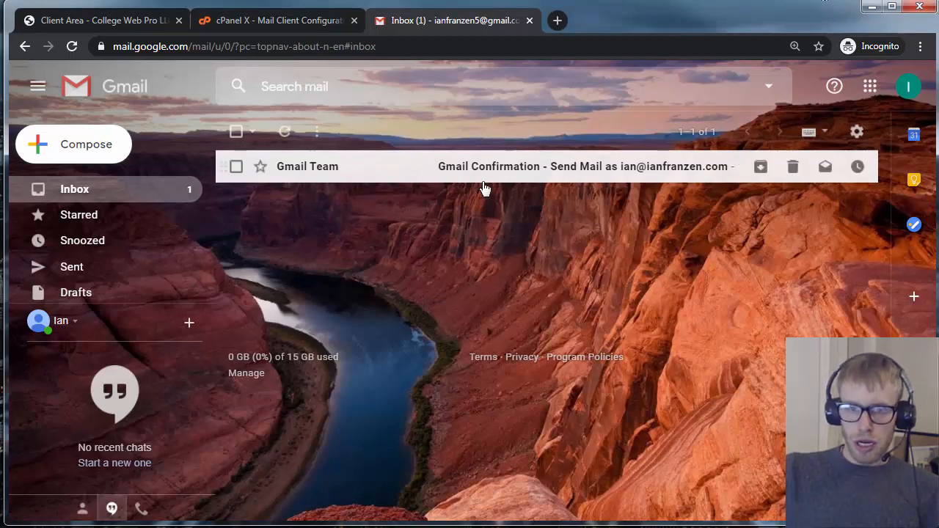
Confirm sending as the domain address through the emailed link, then archive the confirmation email
{"action": "left_click", "coordinate": [594, 175]}
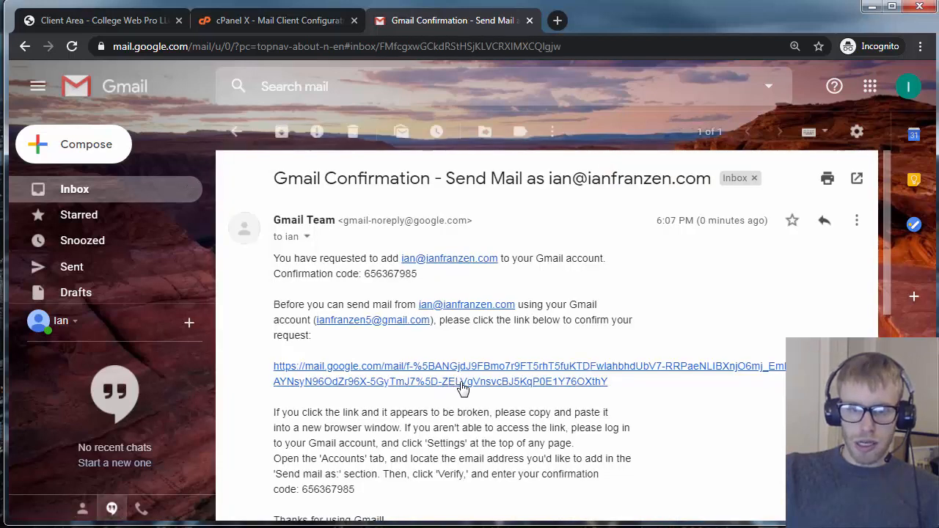
{"action": "left_click", "coordinate": [458, 382]}
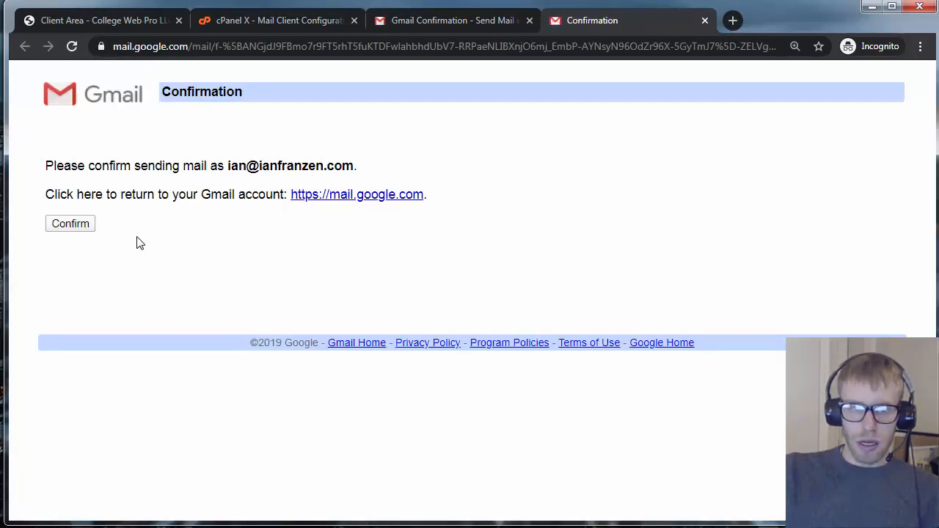
{"action": "left_click", "coordinate": [78, 224]}
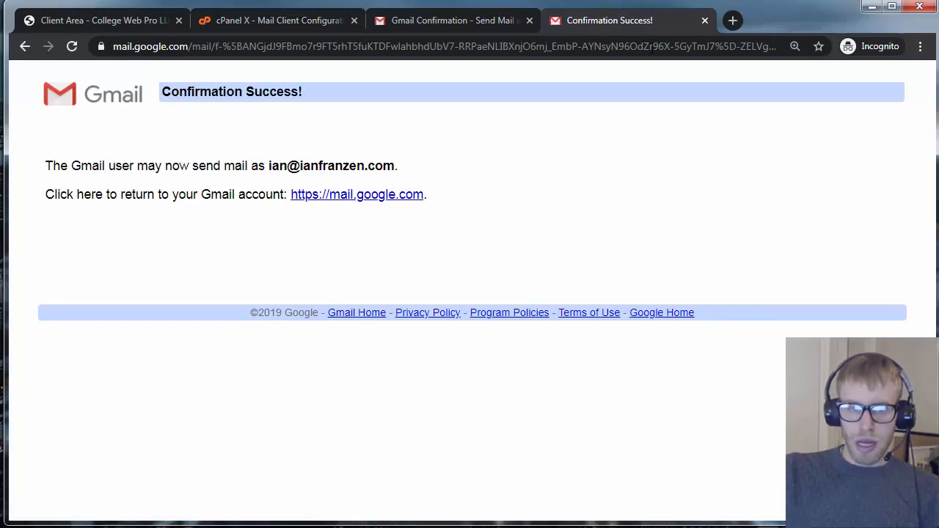
{"action": "left_click", "coordinate": [704, 21]}
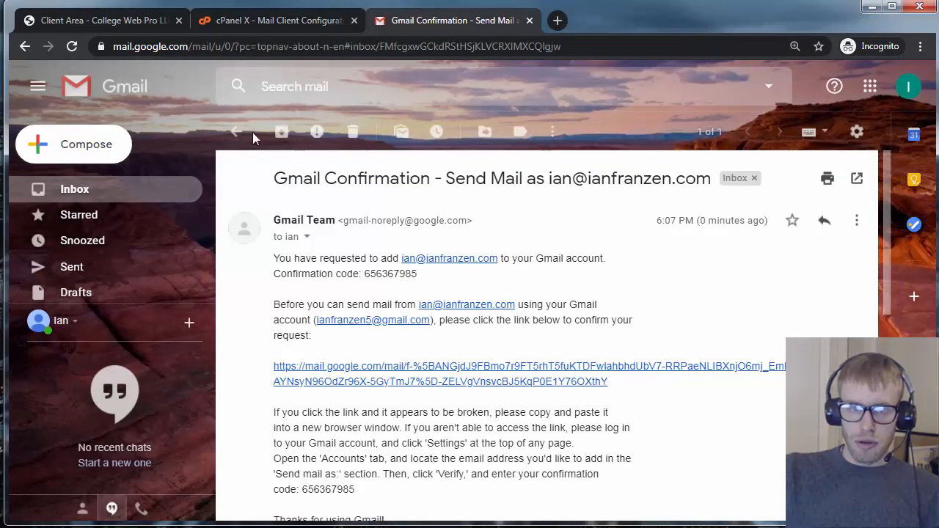
{"action": "left_click", "coordinate": [282, 134]}
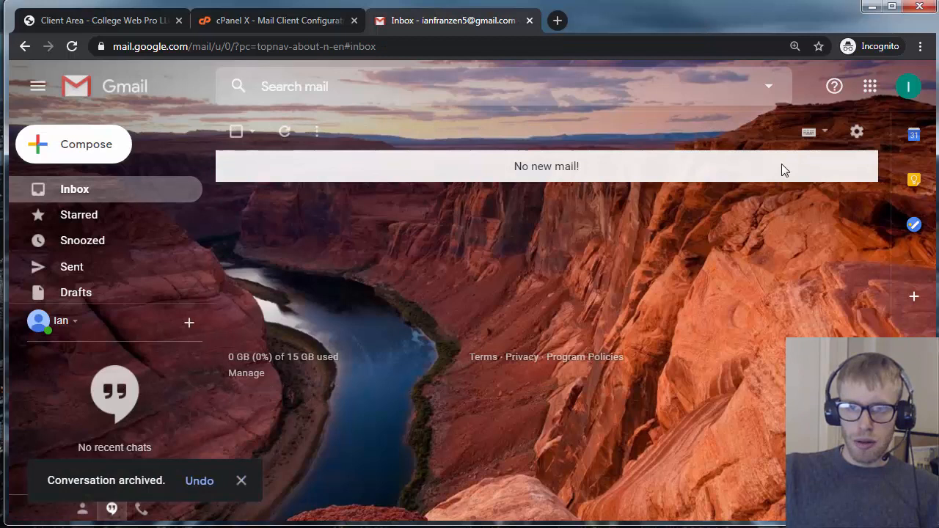
{"action": "left_click", "coordinate": [99, 152]}
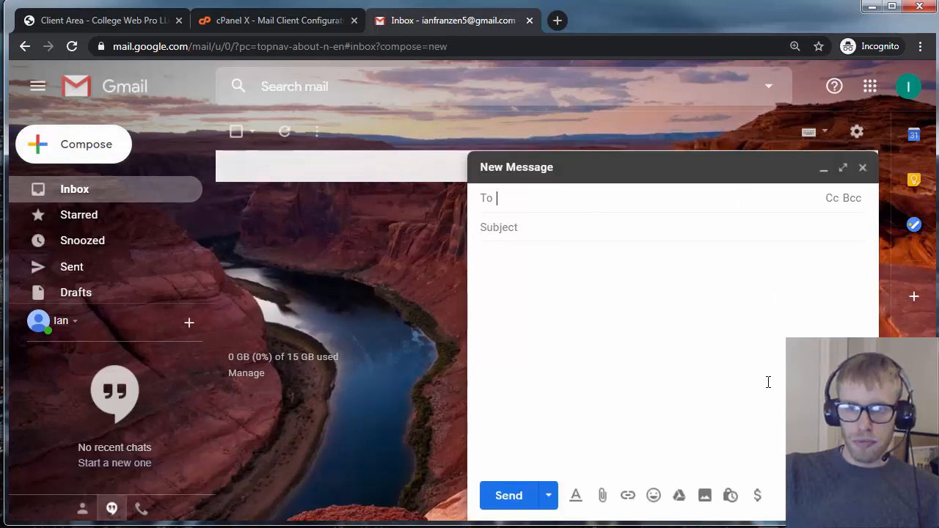
Check Accounts and Import, which lists both Gmail and domain senders, then start a new message
{"action": "key", "text": "Escape"}
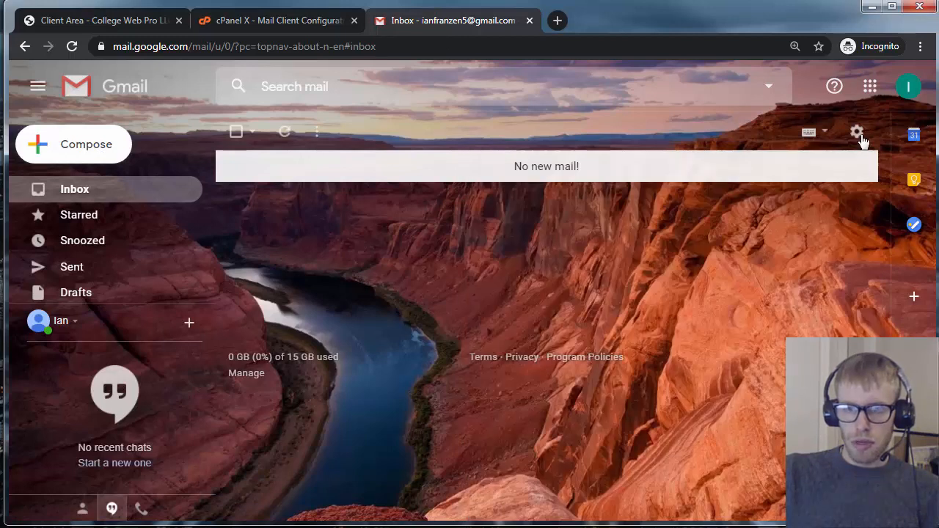
{"action": "left_click", "coordinate": [856, 133]}
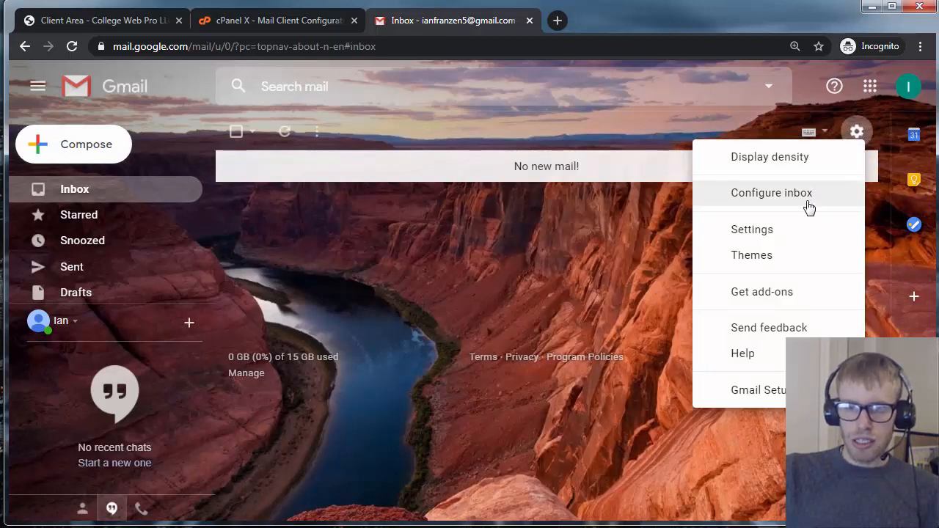
{"action": "left_click", "coordinate": [797, 232]}
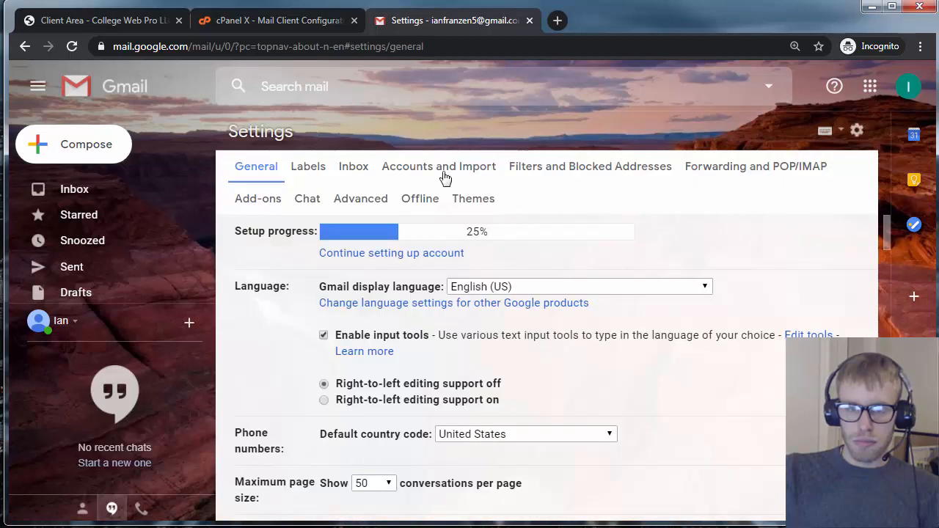
{"action": "left_click", "coordinate": [440, 166]}
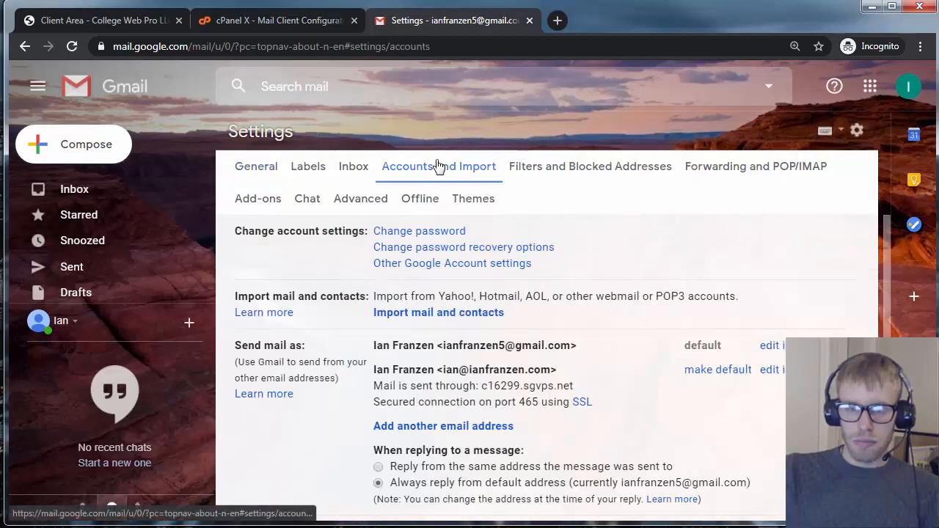
{"action": "scroll", "coordinate": [533, 324], "scroll_direction": "down", "scroll_amount": 3}
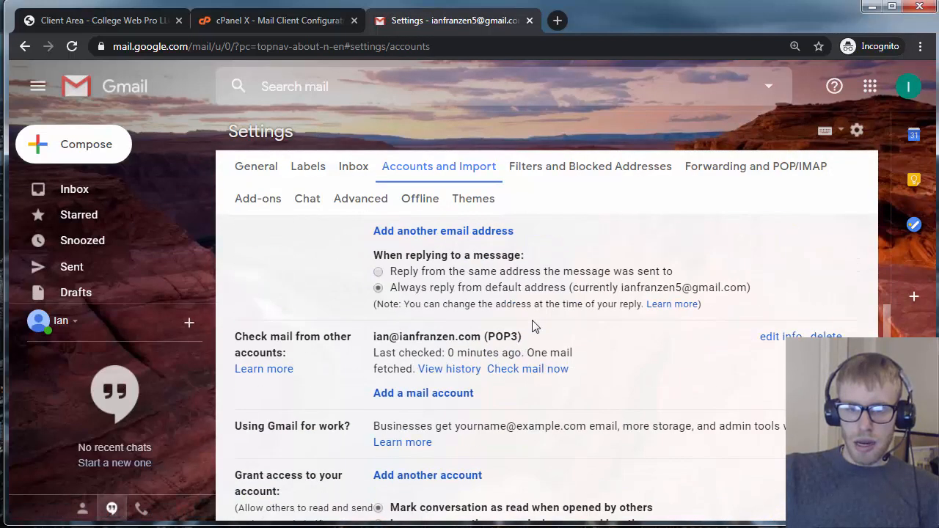
{"action": "scroll", "coordinate": [491, 350], "scroll_direction": "up", "scroll_amount": 3}
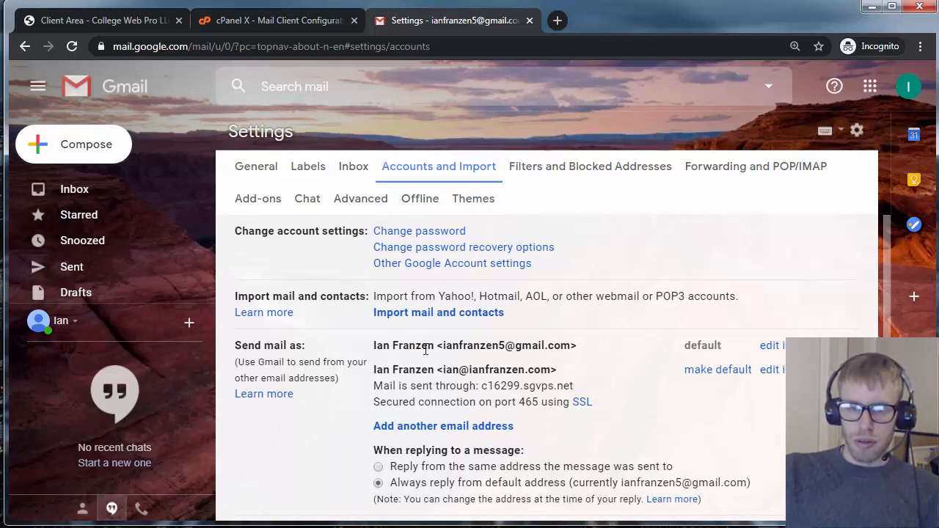
{"action": "left_click_drag", "start_coordinate": [436, 348], "coordinate": [577, 342]}
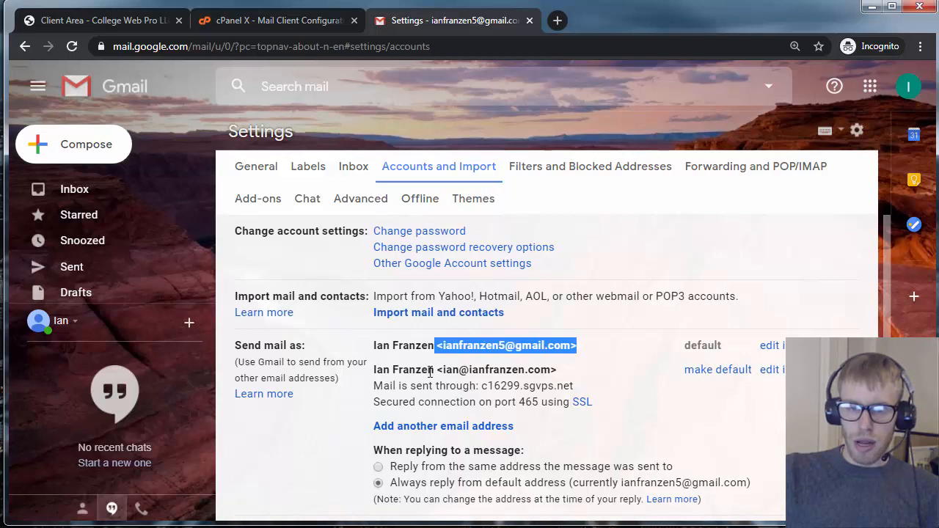
{"action": "left_click_drag", "start_coordinate": [429, 370], "coordinate": [559, 374]}
{"action": "left_click", "coordinate": [95, 185]}
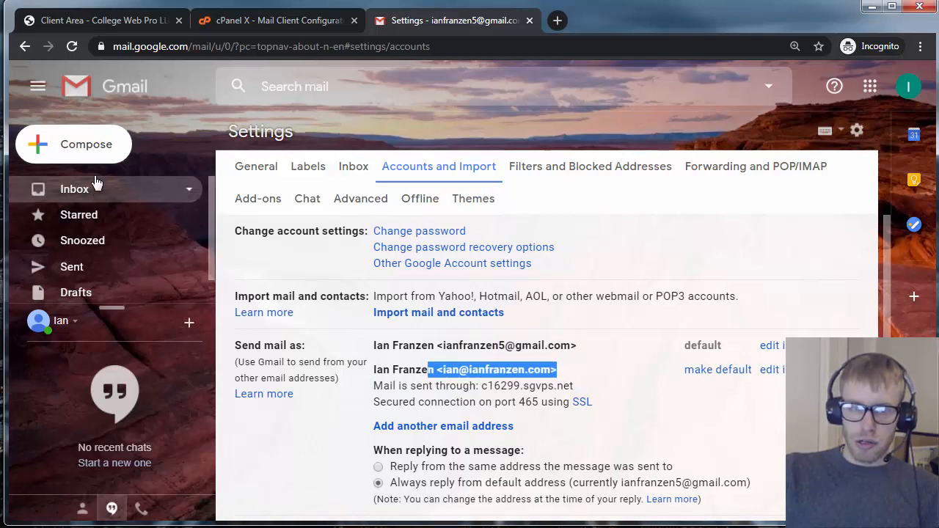
{"action": "left_click", "coordinate": [103, 155]}
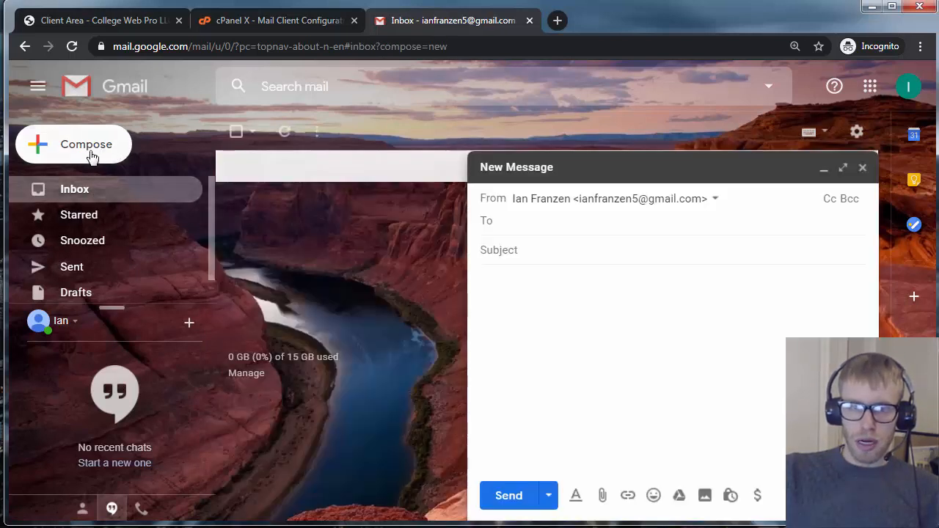
In Accounts and Import, make the custom-domain address the default send-as address
{"action": "left_click", "coordinate": [714, 200]}
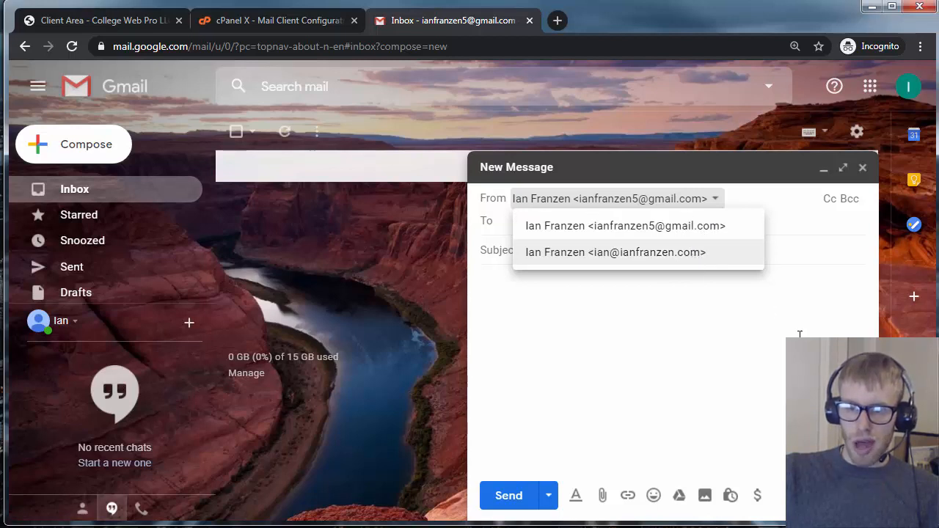
{"action": "left_click", "coordinate": [862, 168]}
{"action": "left_click", "coordinate": [856, 134]}
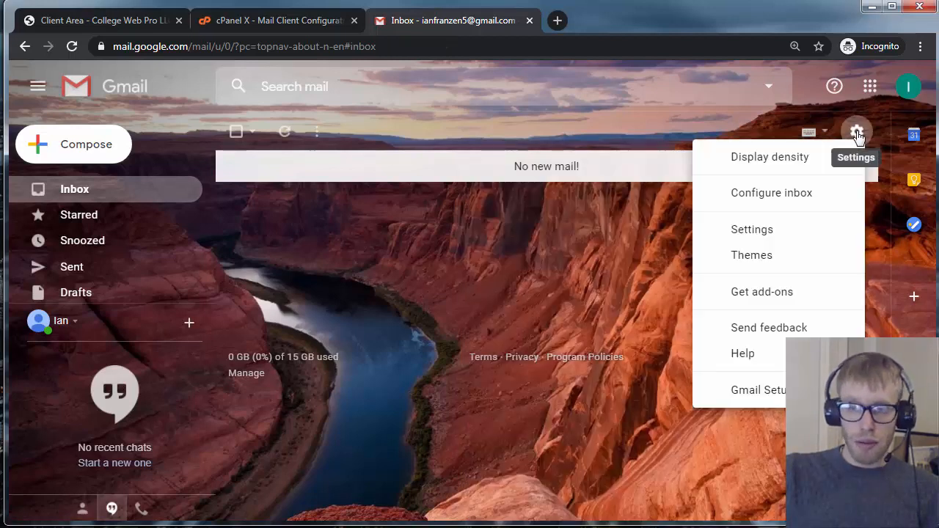
{"action": "left_click", "coordinate": [774, 232]}
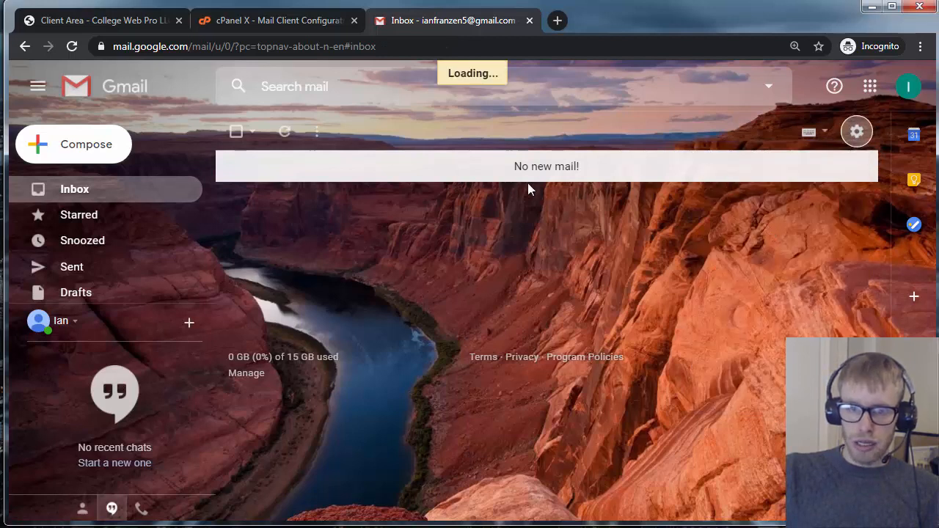
{"action": "left_click", "coordinate": [442, 171]}
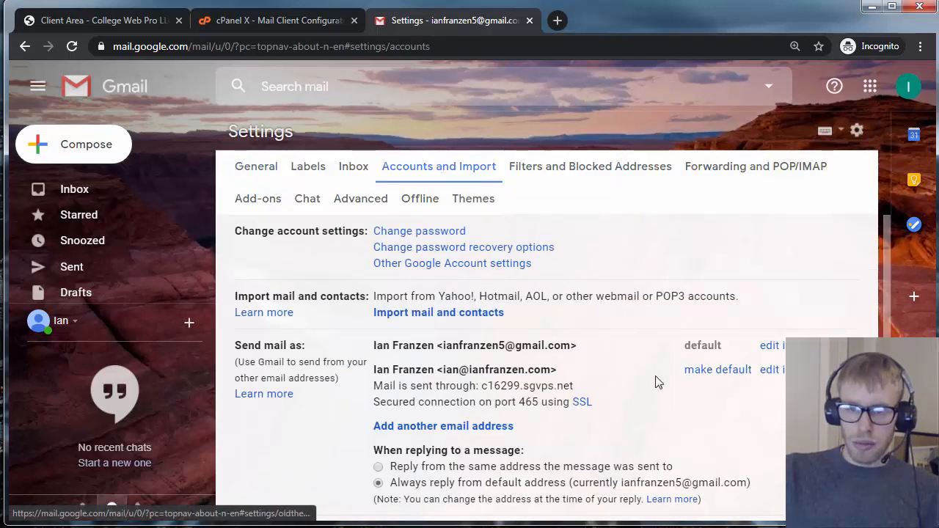
{"action": "left_click", "coordinate": [726, 374]}
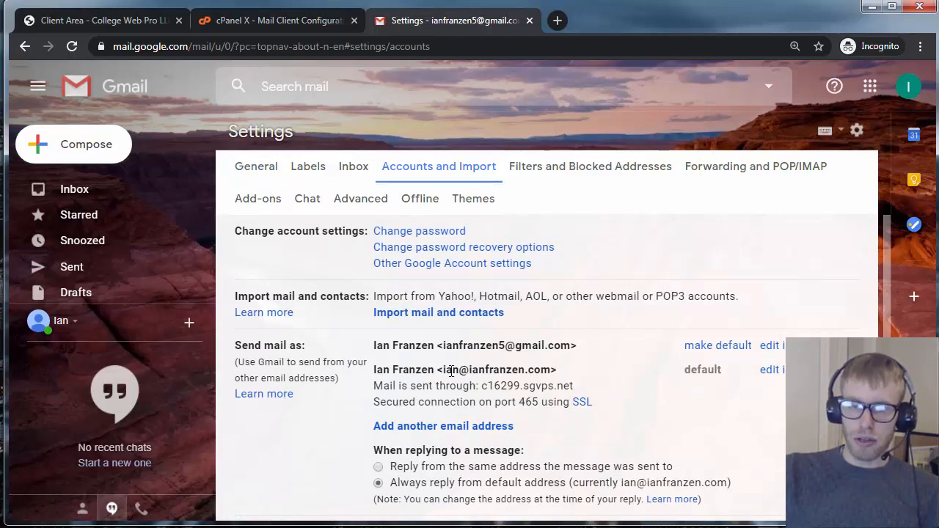
On the General tab, enable a signature and assign it to the custom-domain address
{"action": "left_click", "coordinate": [262, 169]}
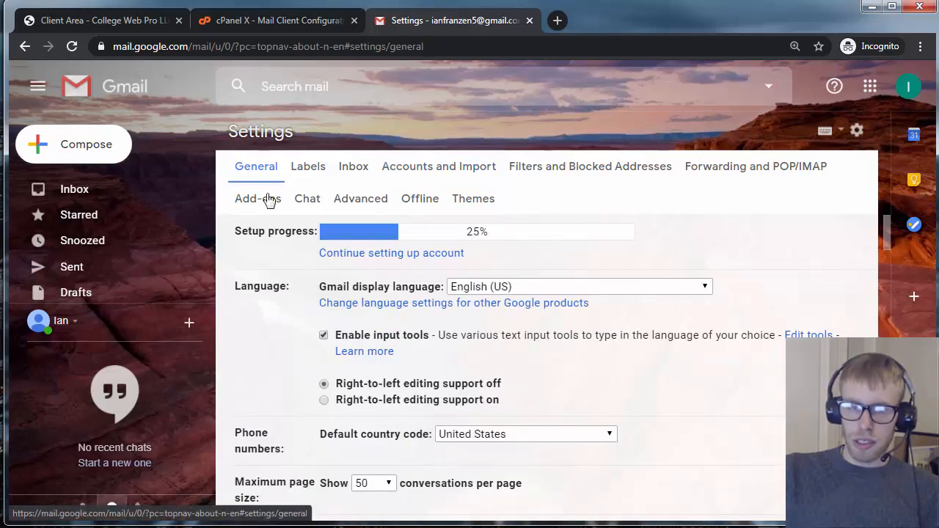
{"action": "scroll", "coordinate": [374, 339], "scroll_direction": "down", "scroll_amount": 8}
{"action": "scroll", "coordinate": [396, 340], "scroll_direction": "down", "scroll_amount": 8}
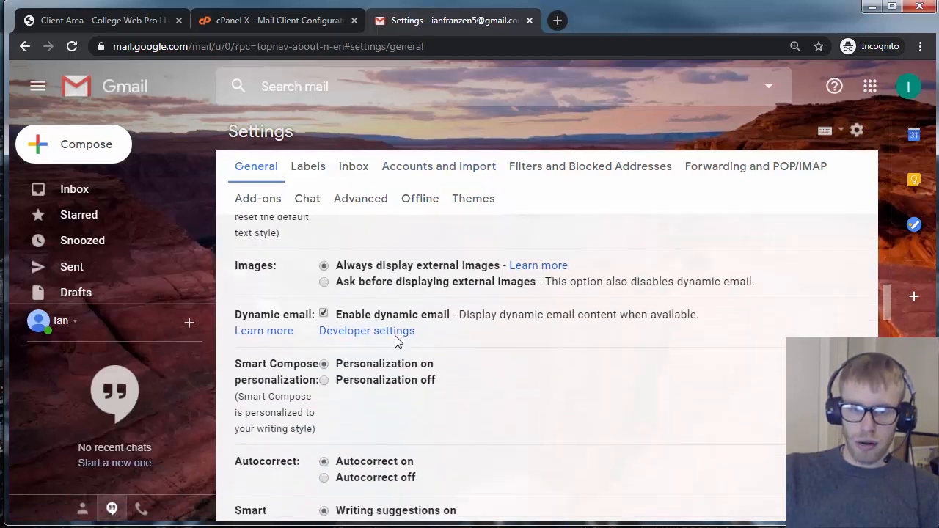
{"action": "scroll", "coordinate": [394, 342], "scroll_direction": "down", "scroll_amount": 10}
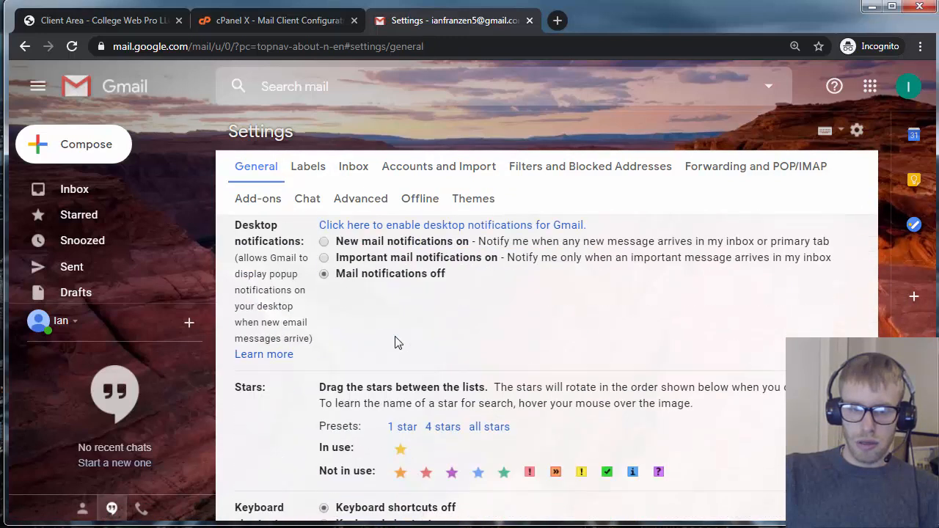
{"action": "scroll", "coordinate": [395, 342], "scroll_direction": "up", "scroll_amount": 3}
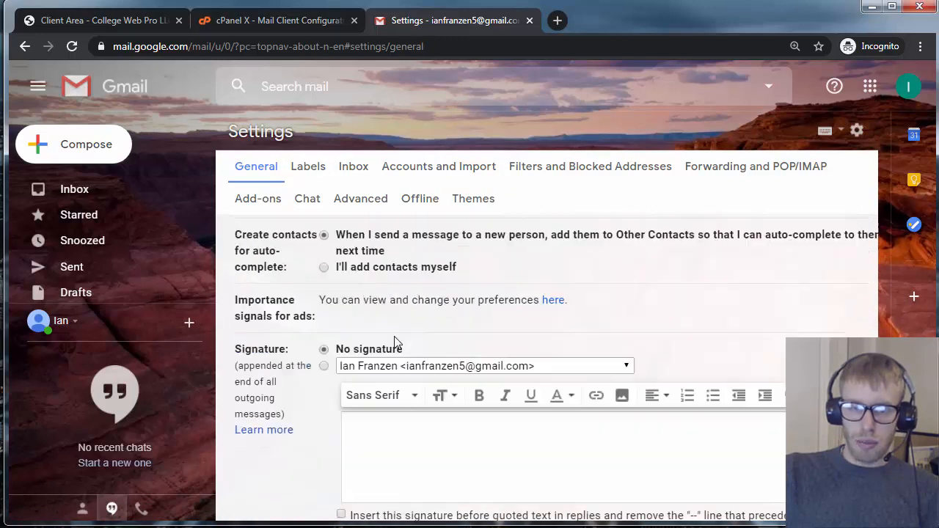
{"action": "scroll", "coordinate": [286, 396], "scroll_direction": "down", "scroll_amount": 1}
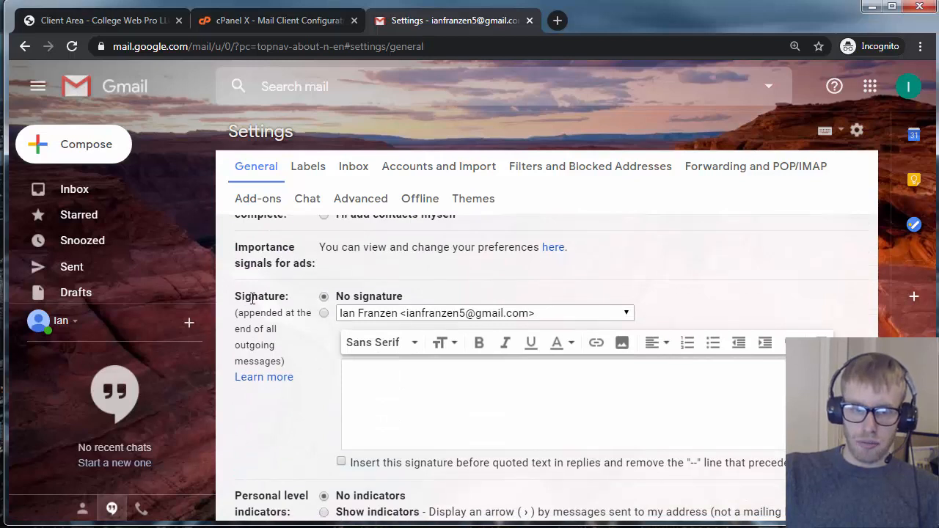
{"action": "left_click", "coordinate": [324, 314]}
{"action": "left_click", "coordinate": [384, 321]}
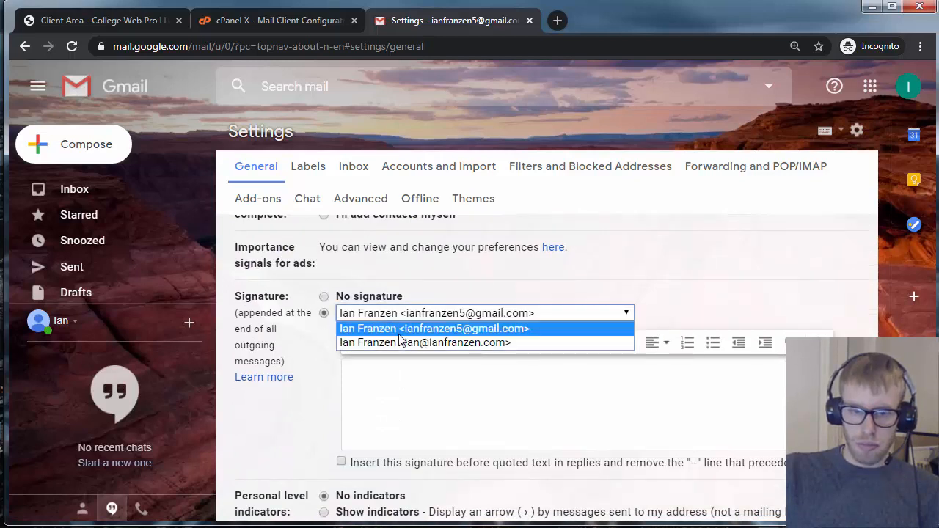
{"action": "left_click", "coordinate": [403, 344]}
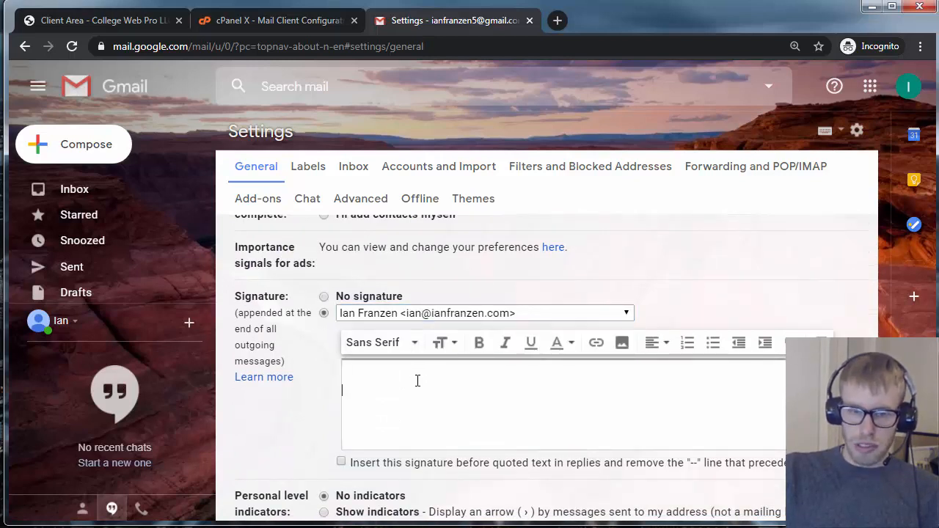
Type the signature lines: dashes, full name, e-mail address, website and phone number
{"action": "type", "text": "--"}
{"action": "type", "text": "Ian Franzen"}
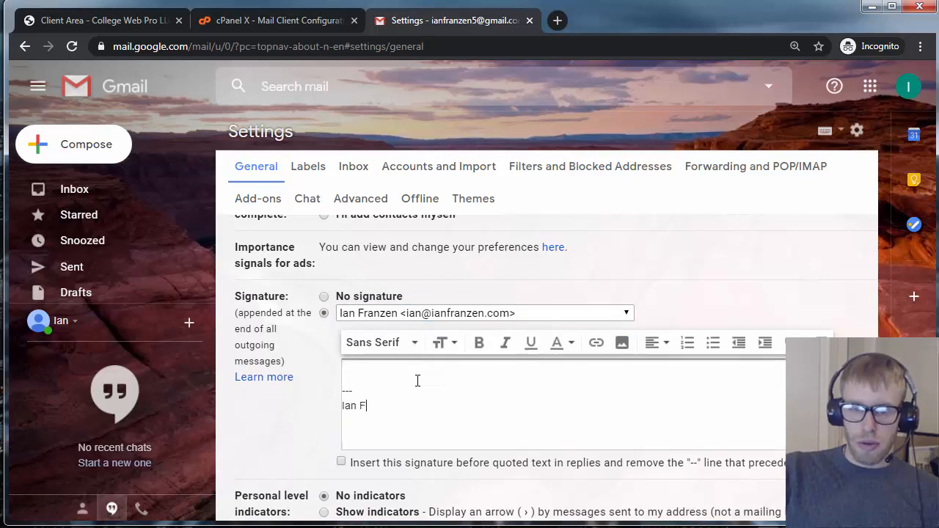
{"action": "key", "text": "Return"}
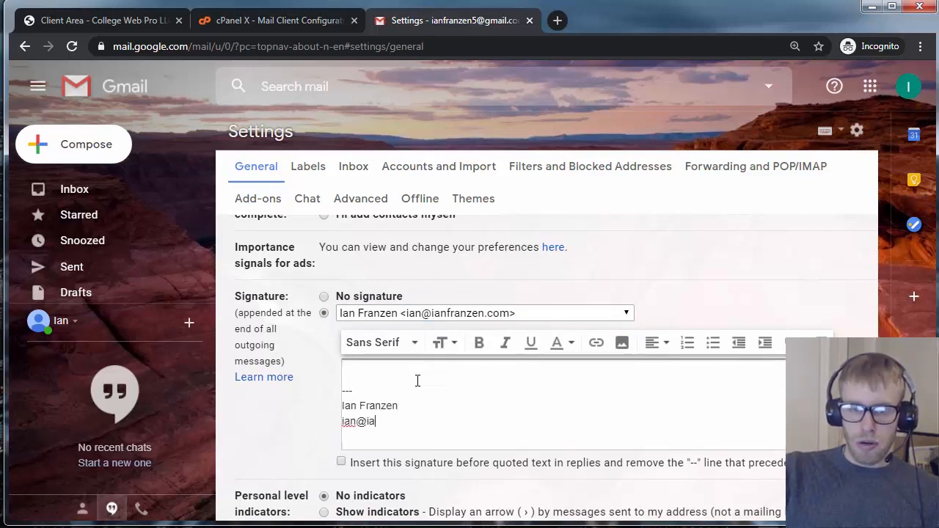
{"action": "key", "text": "Return"}
{"action": "type", "text": "www"}
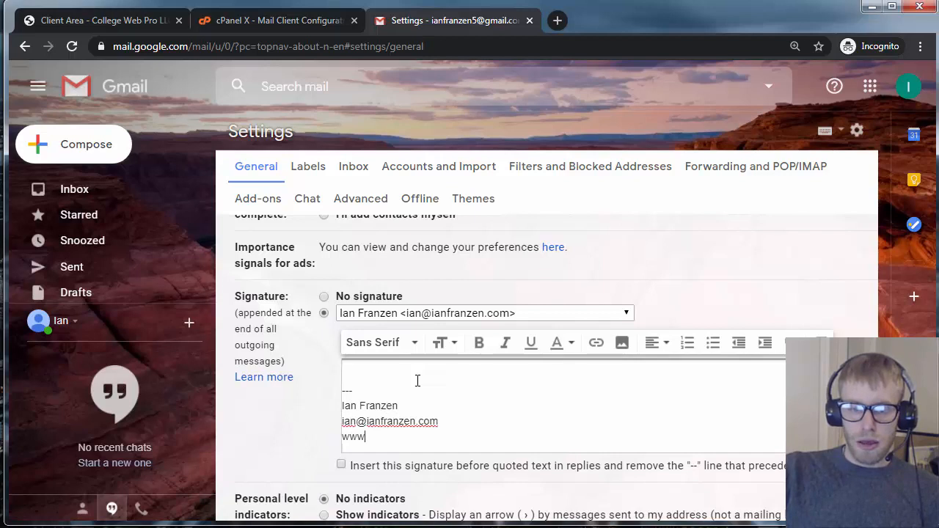
{"action": "type", "text": ".collegew"}
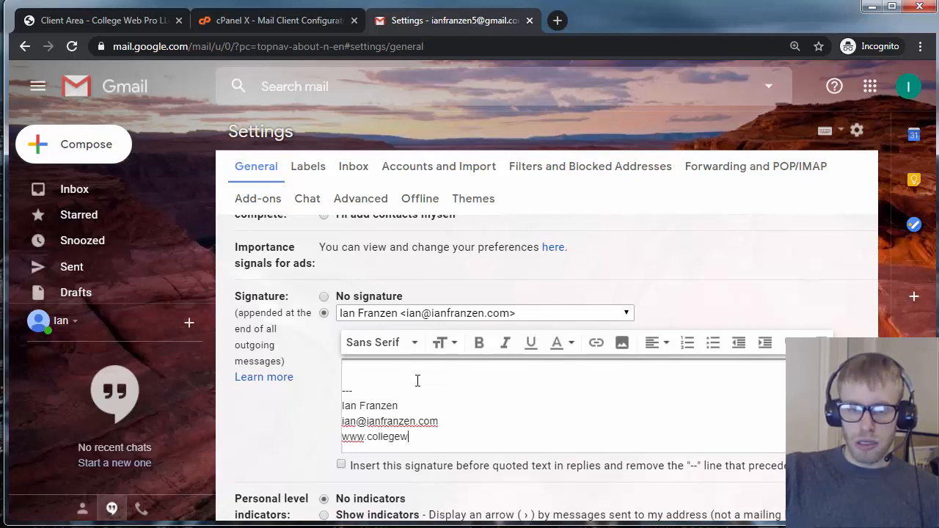
{"action": "key", "text": "BackSpace"}
{"action": "key", "text": "BackSpace"}
{"action": "key", "text": "BackSpace"}
{"action": "key", "text": "BackSpace"}
{"action": "key", "text": "BackSpace"}
{"action": "key", "text": "BackSpace"}
{"action": "key", "text": "BackSpace"}
{"action": "key", "text": "BackSpace"}
{"action": "type", "text": "i"}
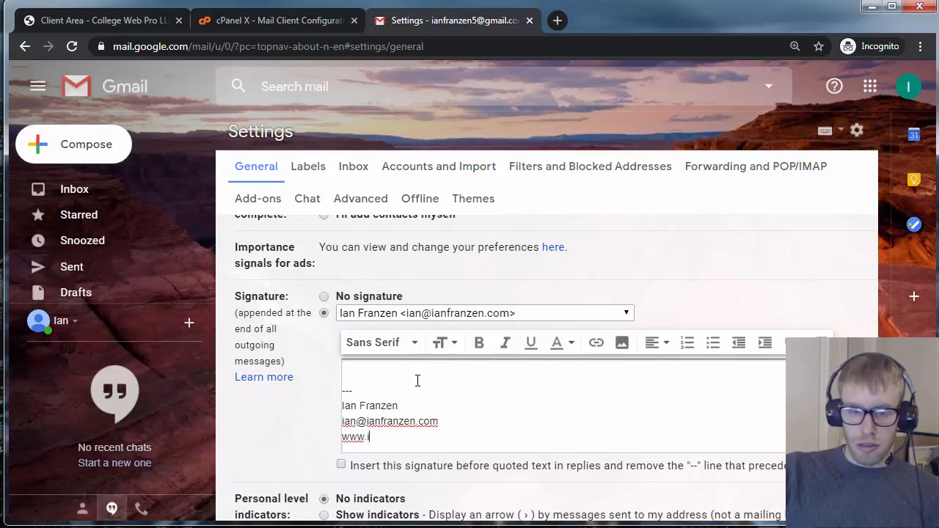
{"action": "type", "text": "anfranzen.com"}
{"action": "key", "text": "Return"}
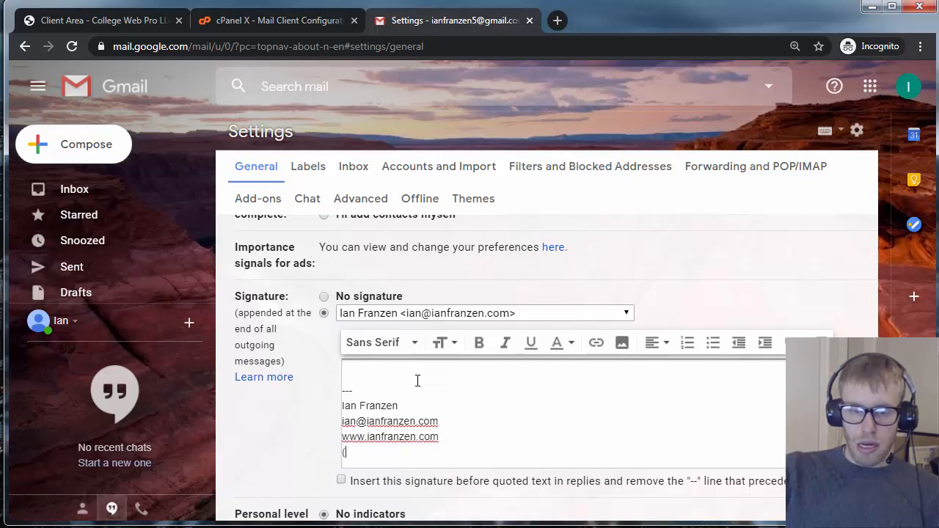
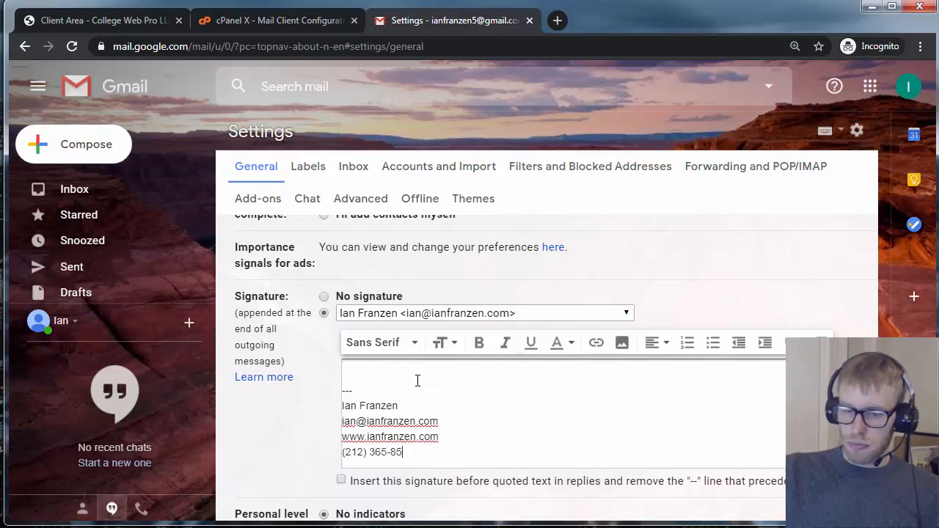
Bold the signature name, link the e-mail address, and italicise the phone number
{"action": "left_click", "coordinate": [385, 372]}
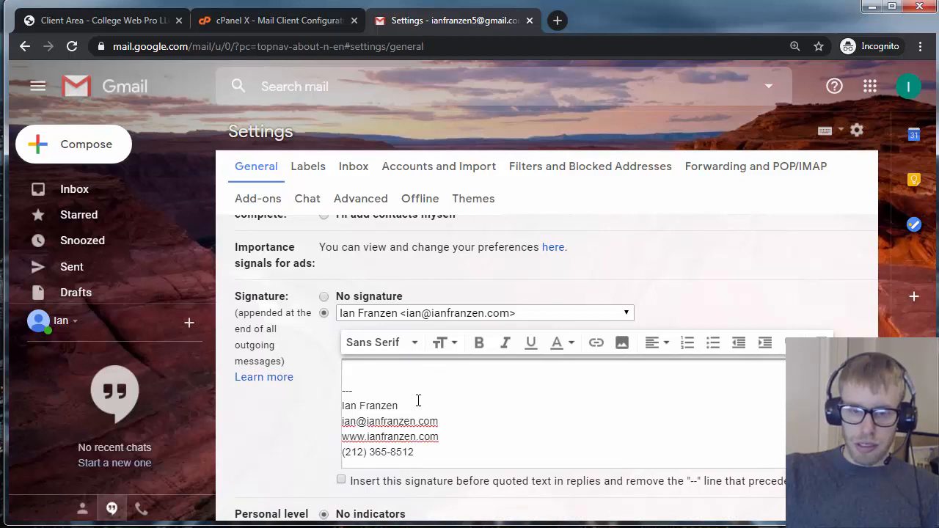
{"action": "left_click_drag", "start_coordinate": [407, 406], "coordinate": [335, 413]}
{"action": "key", "text": "ctrl+b"}
{"action": "left_click_drag", "start_coordinate": [439, 421], "coordinate": [321, 428]}
{"action": "left_click", "coordinate": [595, 342]}
{"action": "left_click_drag", "start_coordinate": [425, 451], "coordinate": [332, 433]}
{"action": "key", "text": "ctrl+i"}
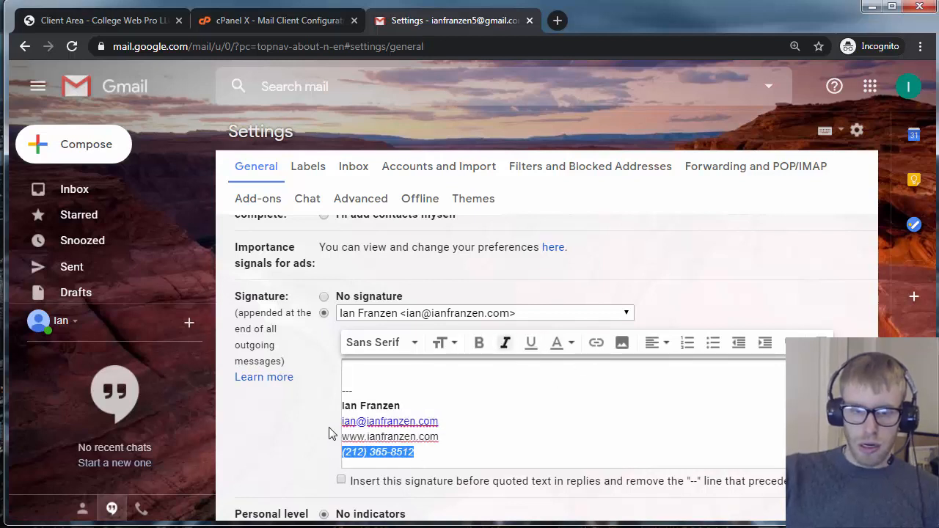
{"action": "left_click", "coordinate": [405, 374]}
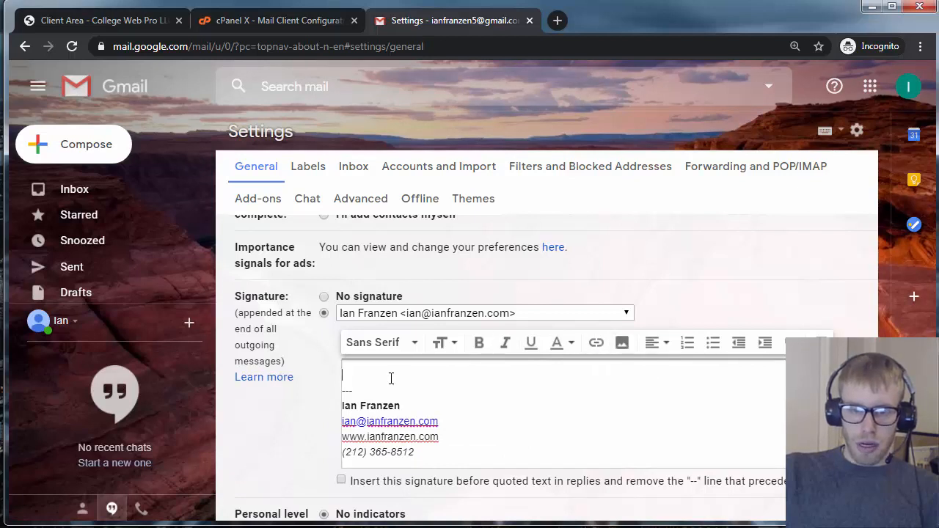
Place the signature before quoted text in replies and save the settings
{"action": "scroll", "coordinate": [390, 386], "scroll_direction": "down", "scroll_amount": 2}
{"action": "left_click", "coordinate": [341, 382]}
{"action": "scroll", "coordinate": [374, 432], "scroll_direction": "down", "scroll_amount": 1}
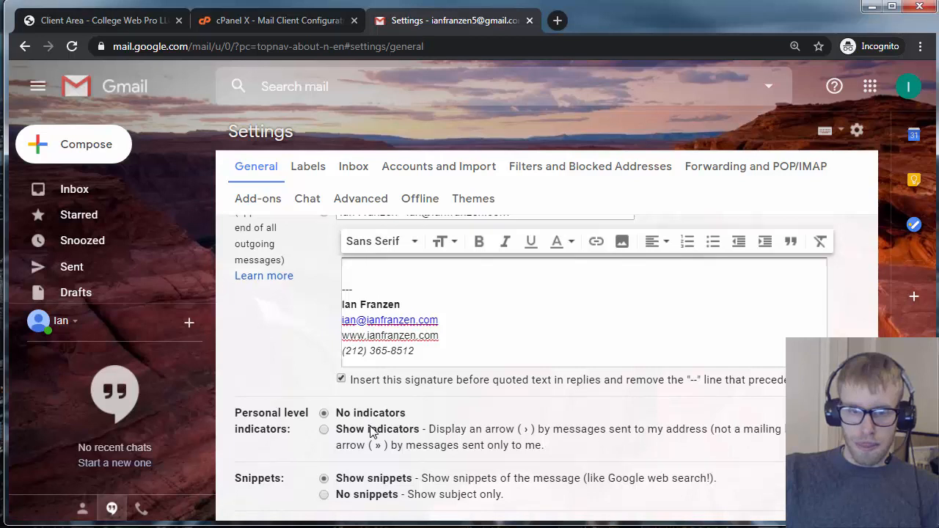
{"action": "scroll", "coordinate": [372, 433], "scroll_direction": "up", "scroll_amount": 3}
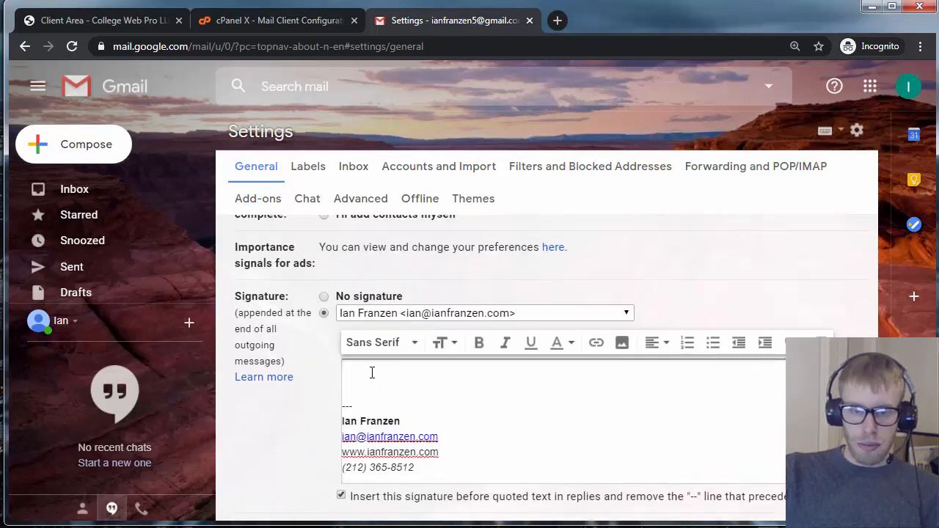
{"action": "scroll", "coordinate": [369, 392], "scroll_direction": "down", "scroll_amount": 9}
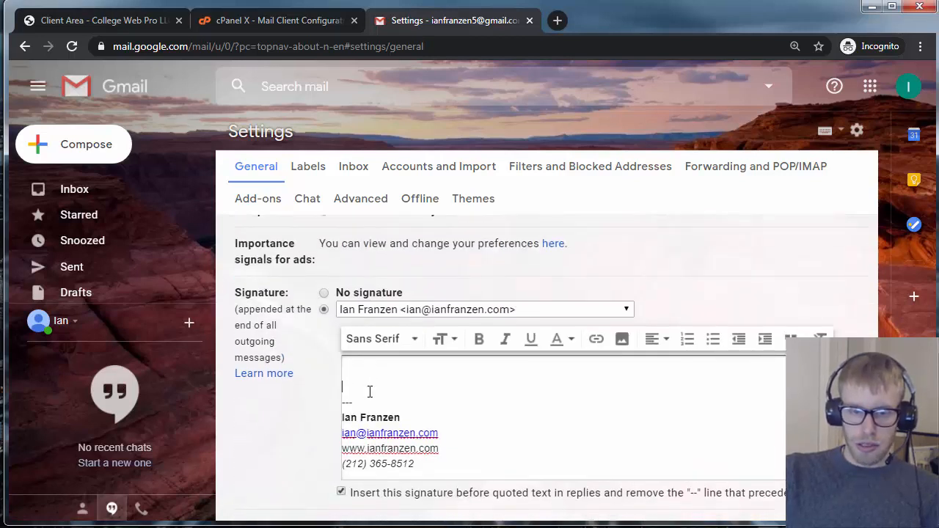
{"action": "left_click", "coordinate": [522, 424]}
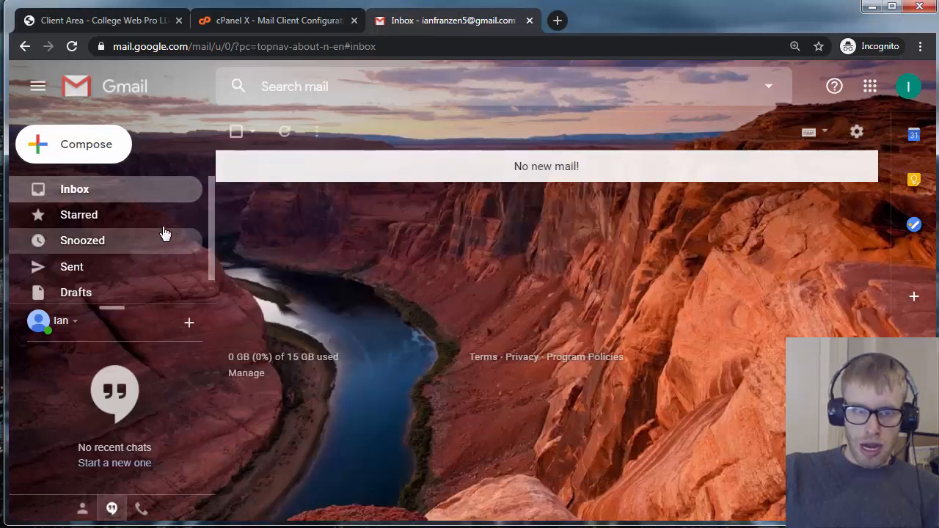
Open a test message to verify the domain sender and signature, then close it
{"action": "left_click", "coordinate": [94, 151]}
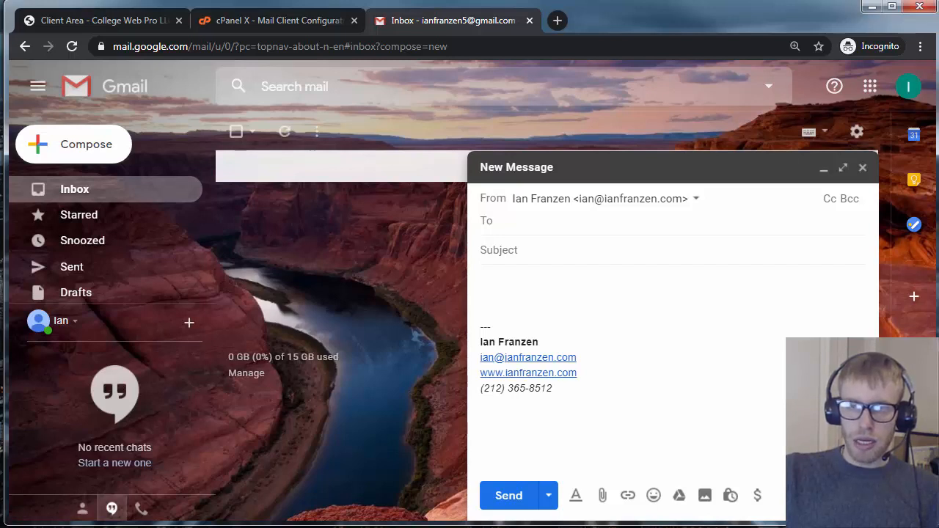
{"action": "key", "text": "Escape"}
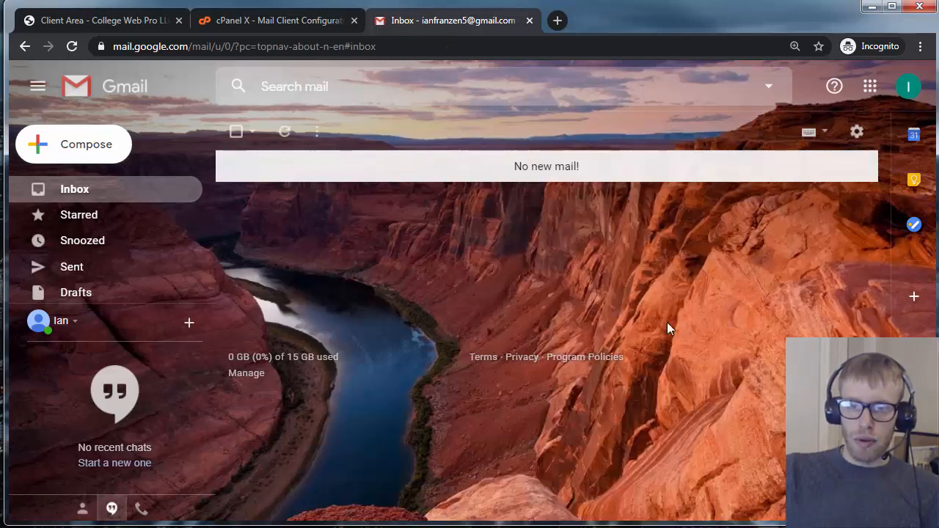